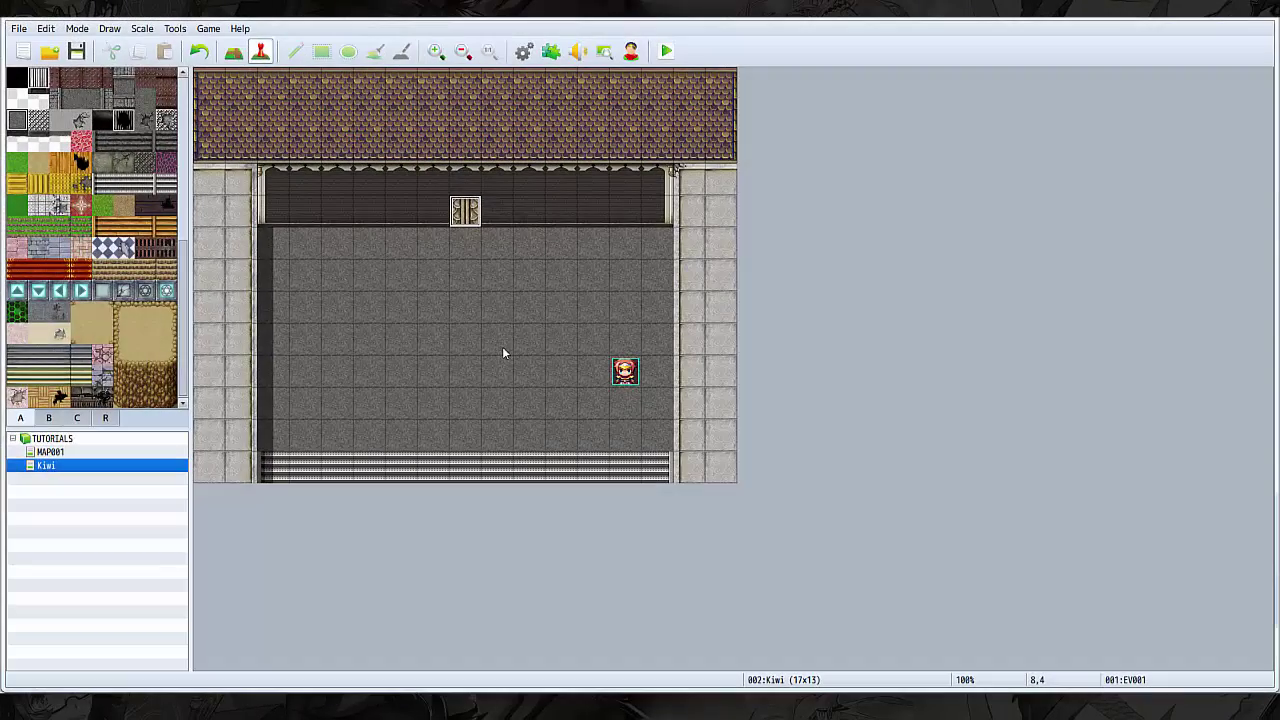
# - Create an event on the door tile, add Control Variables, and start naming variable 0001
pyautogui.click(503, 352)
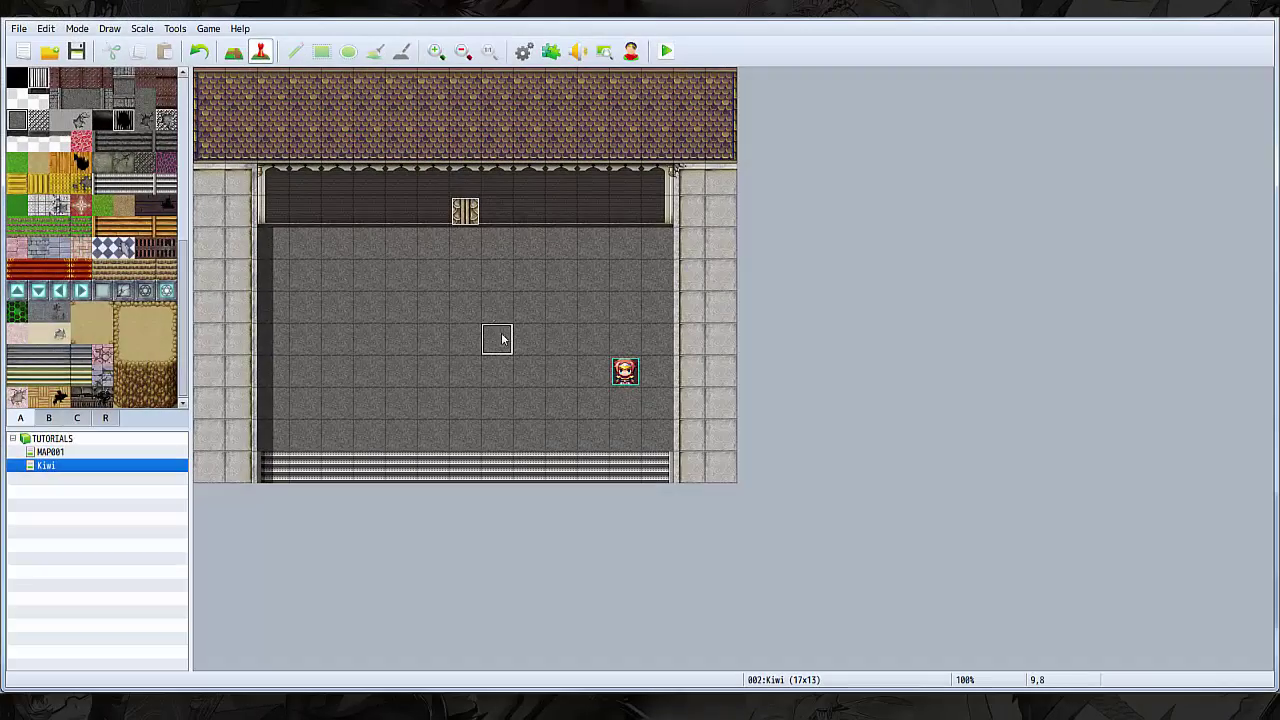
pyautogui.doubleClick(465, 212)
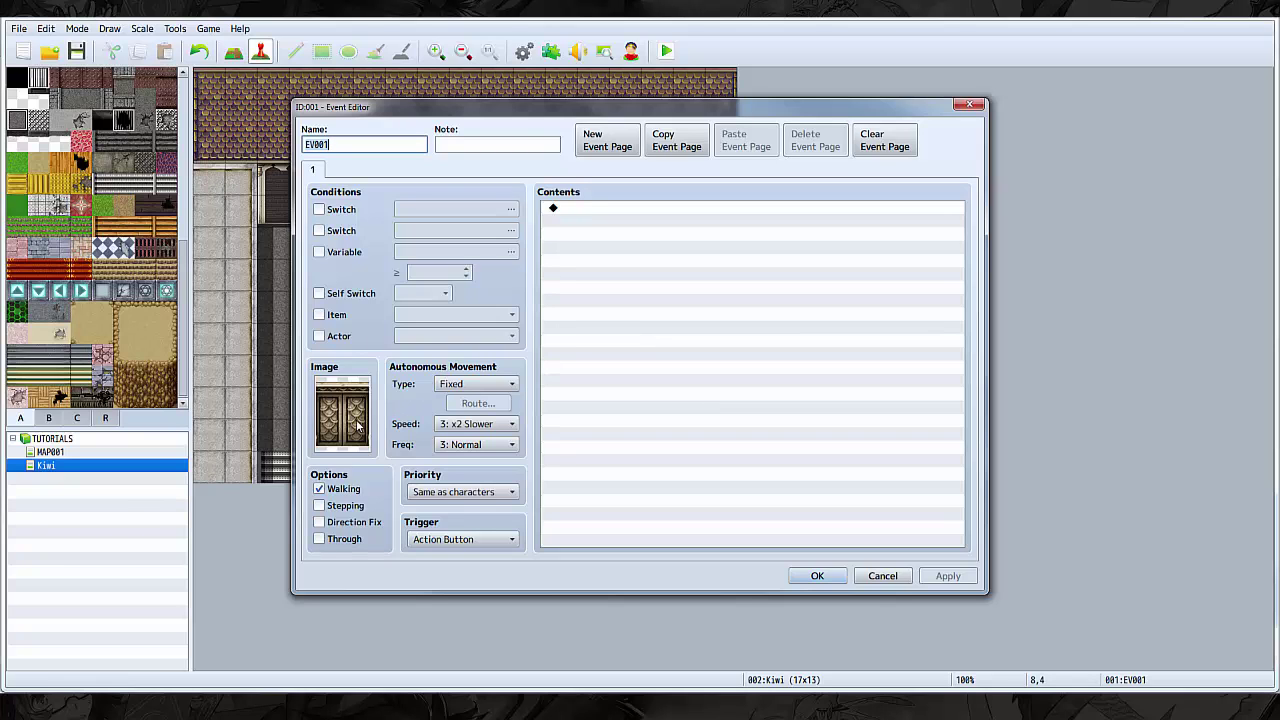
pyautogui.doubleClick(591, 270)
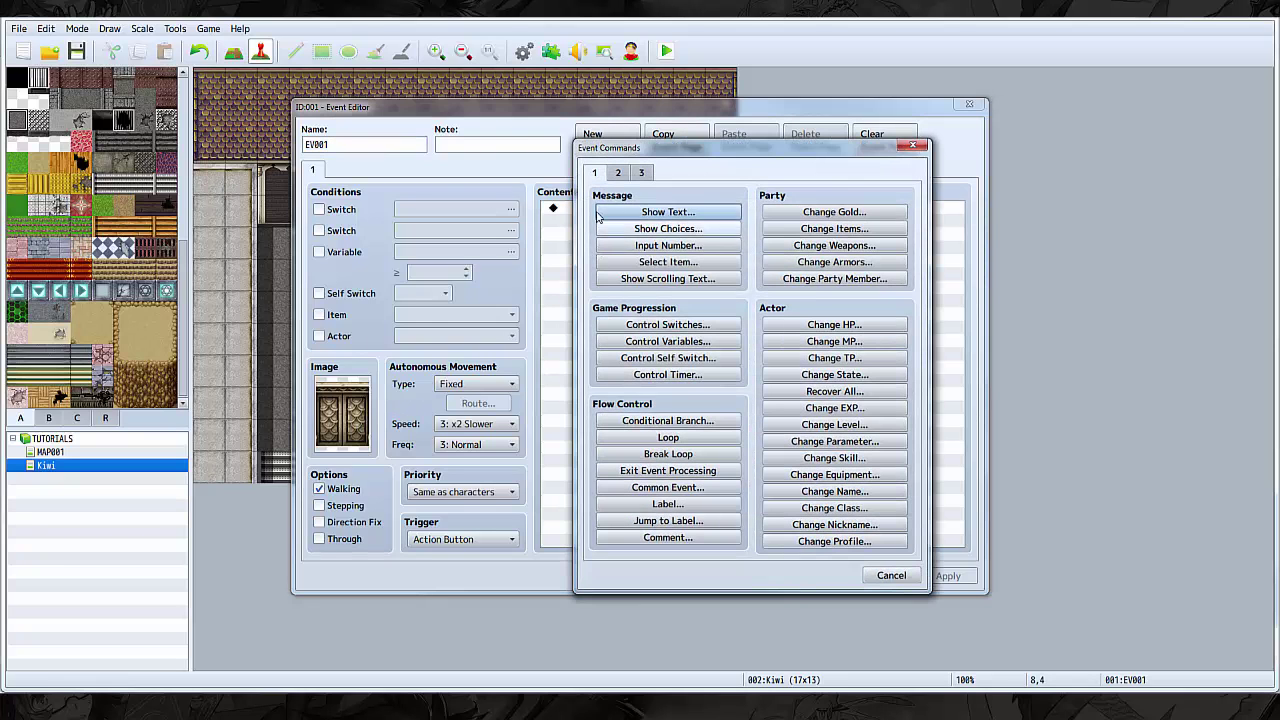
pyautogui.click(633, 346)
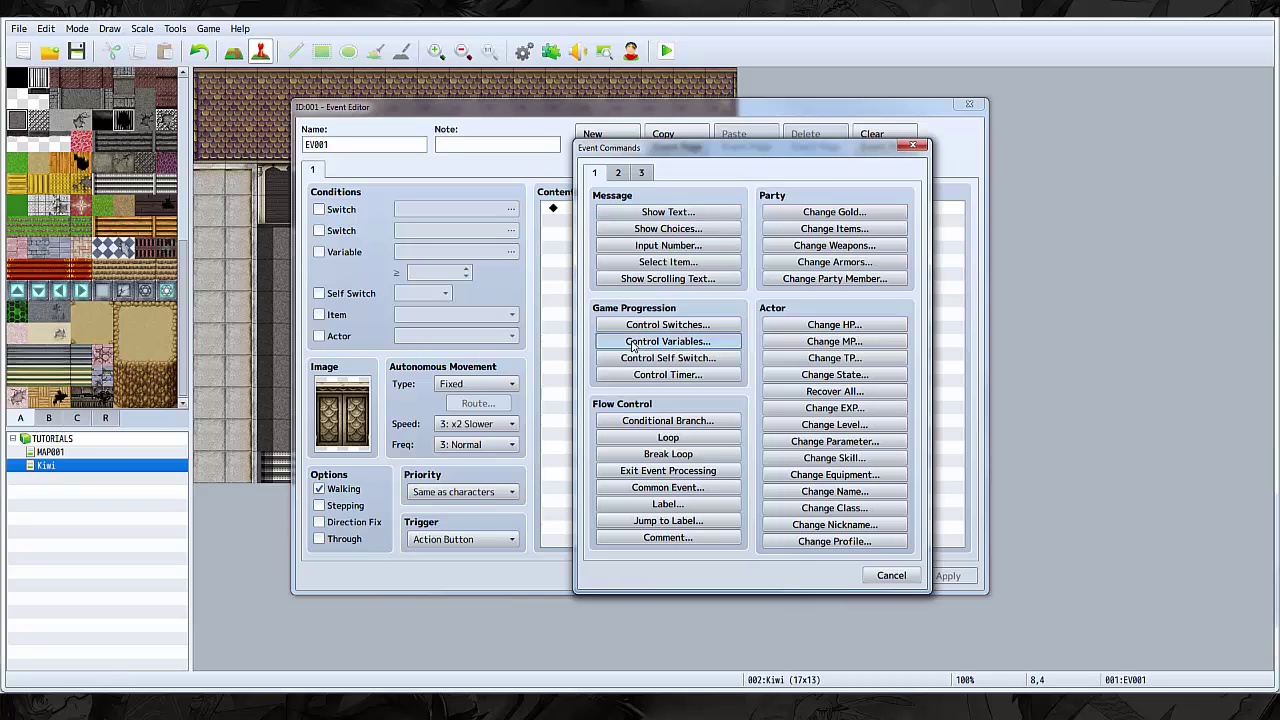
pyautogui.click(752, 270)
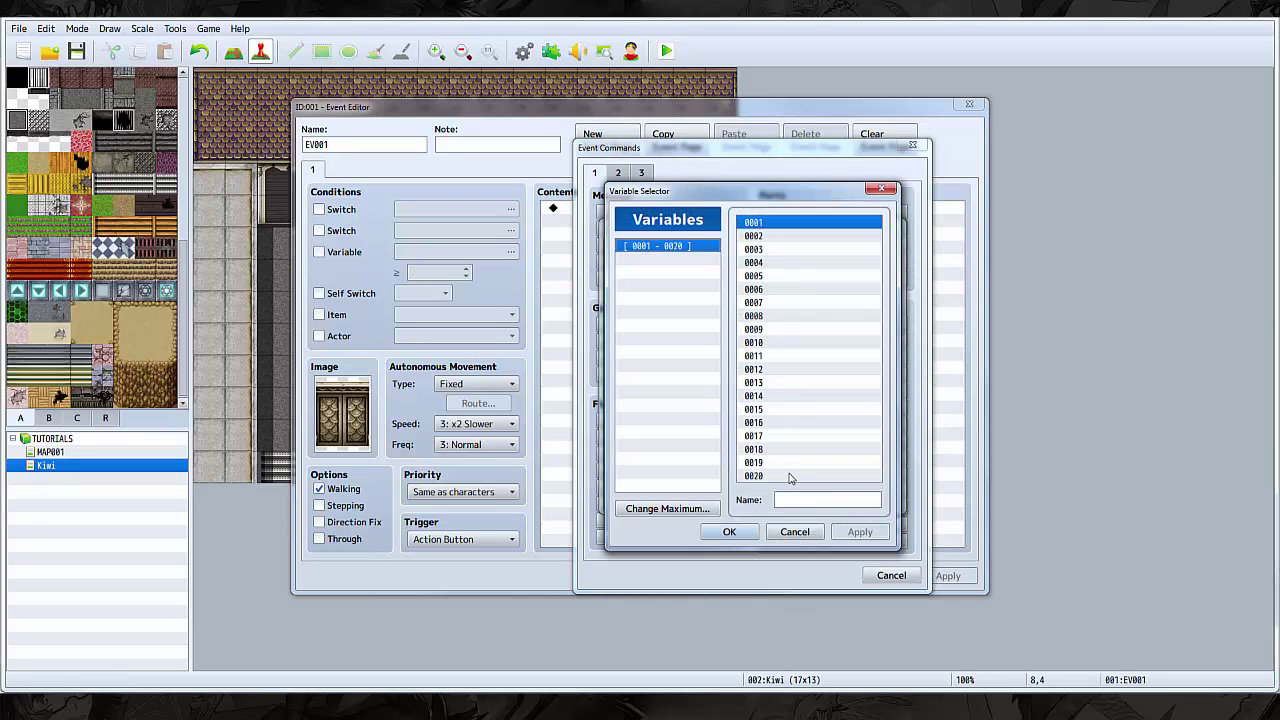
pyautogui.click(806, 507)
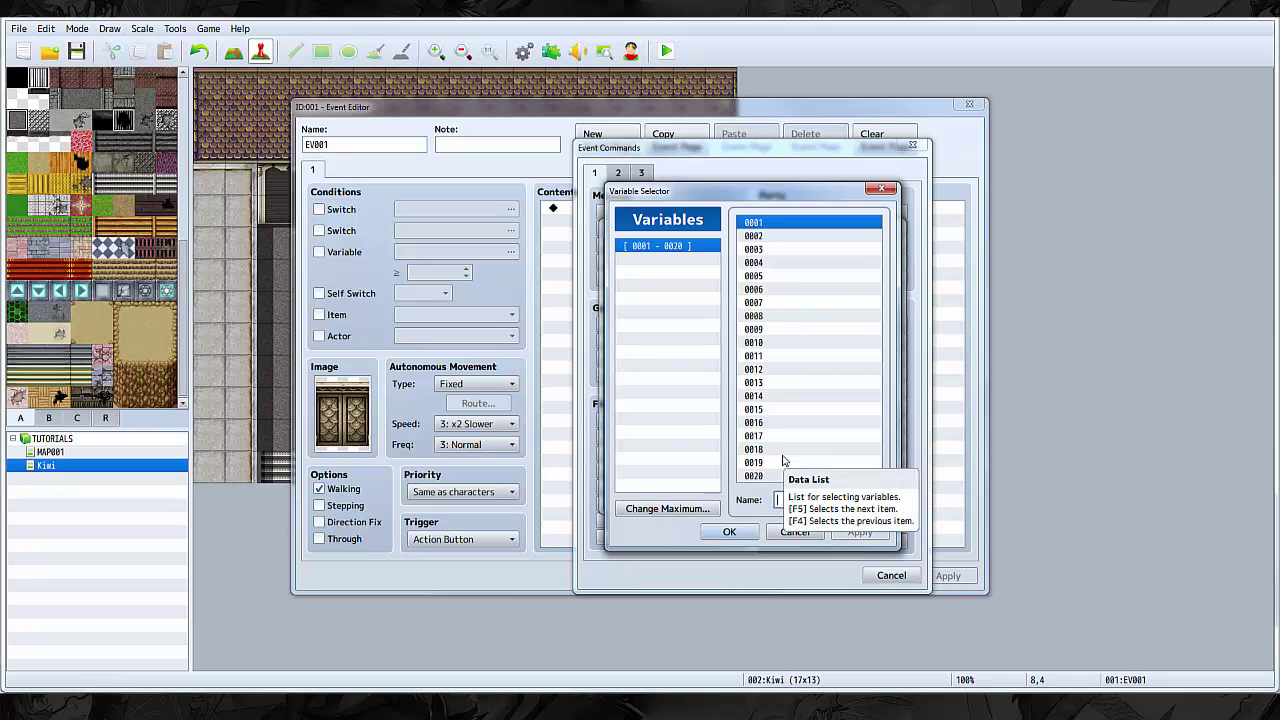
# - Name variable 0001 'Level' and set it from Game Data to Actor Harold's Level
pyautogui.write('Level')
pyautogui.press('Return')
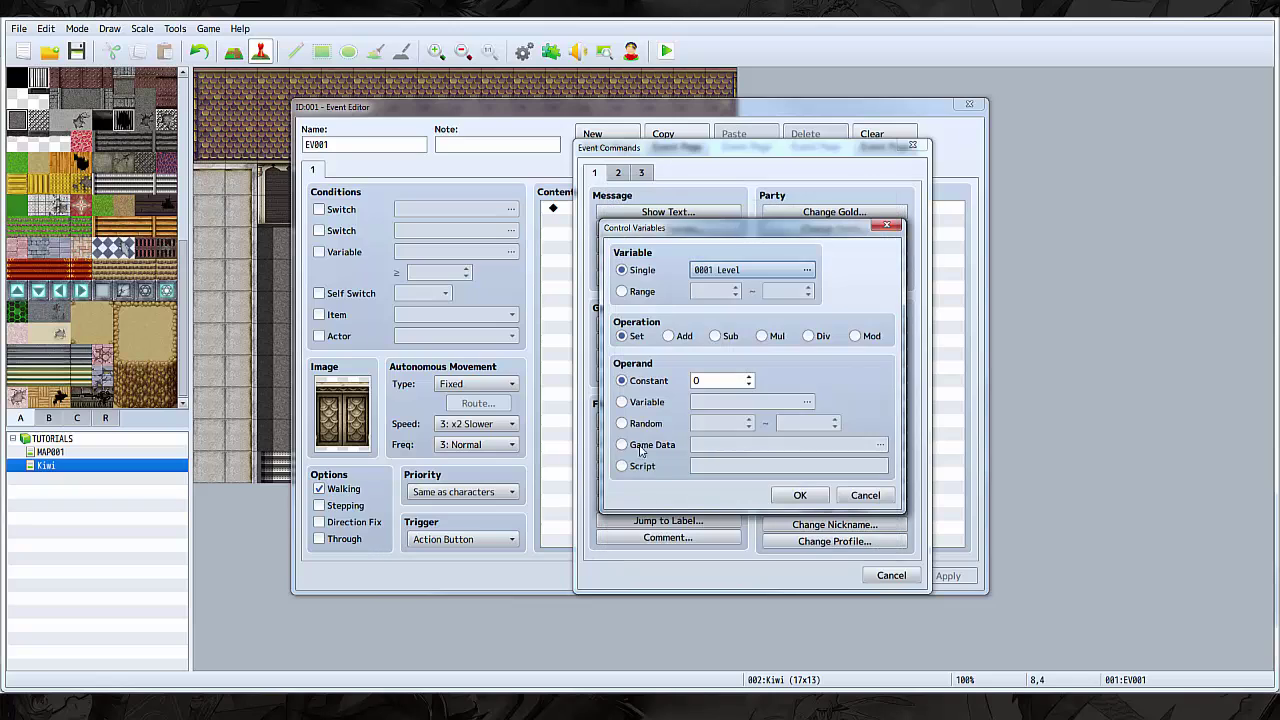
pyautogui.click(641, 448)
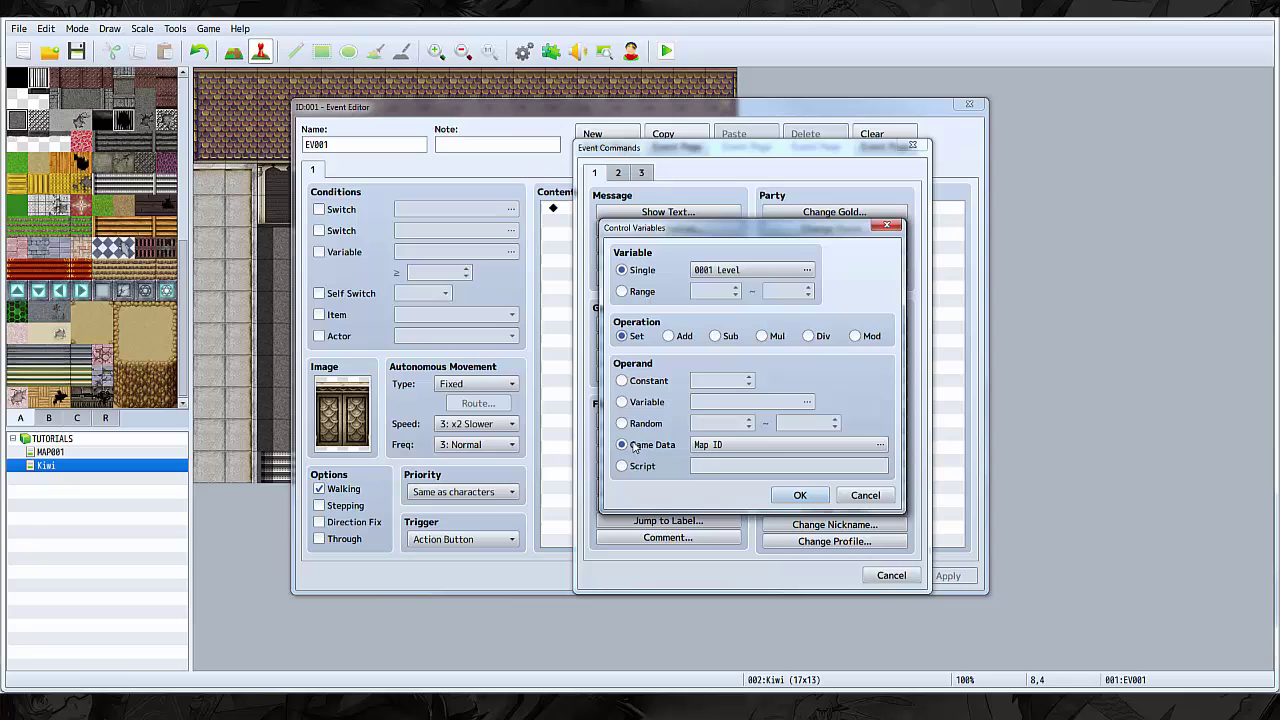
pyautogui.click(705, 444)
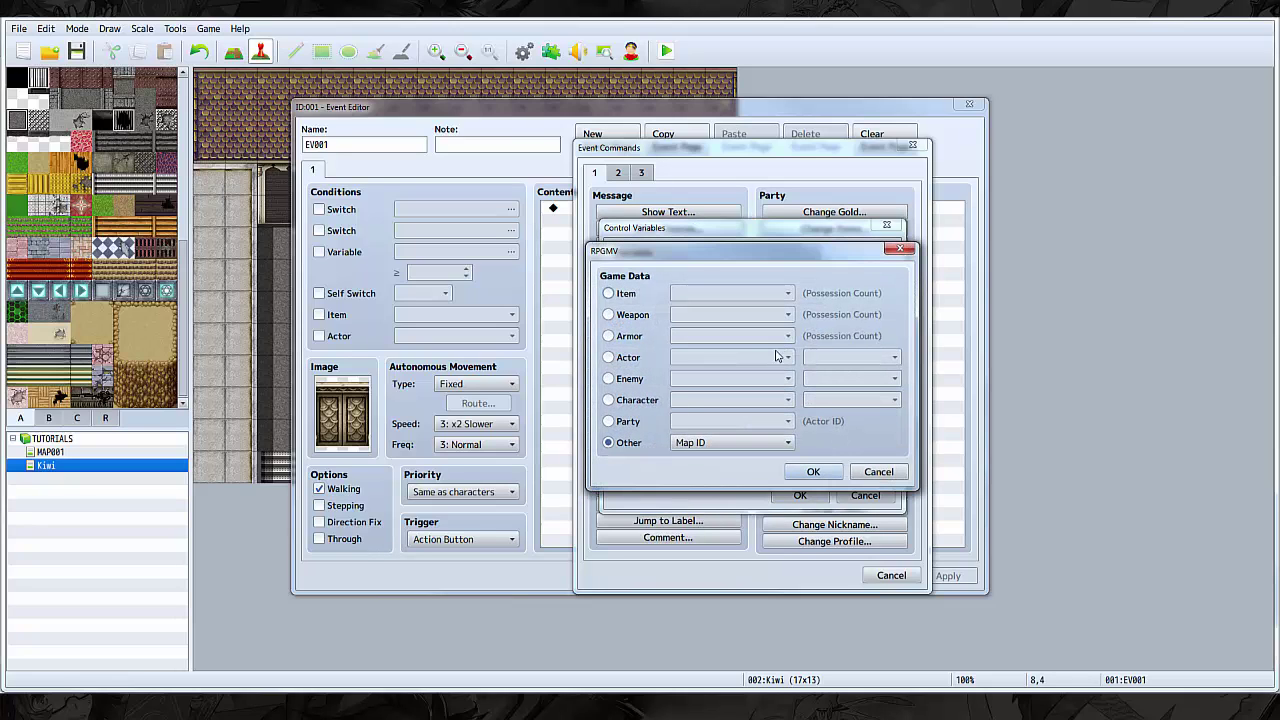
pyautogui.click(628, 362)
pyautogui.click(686, 359)
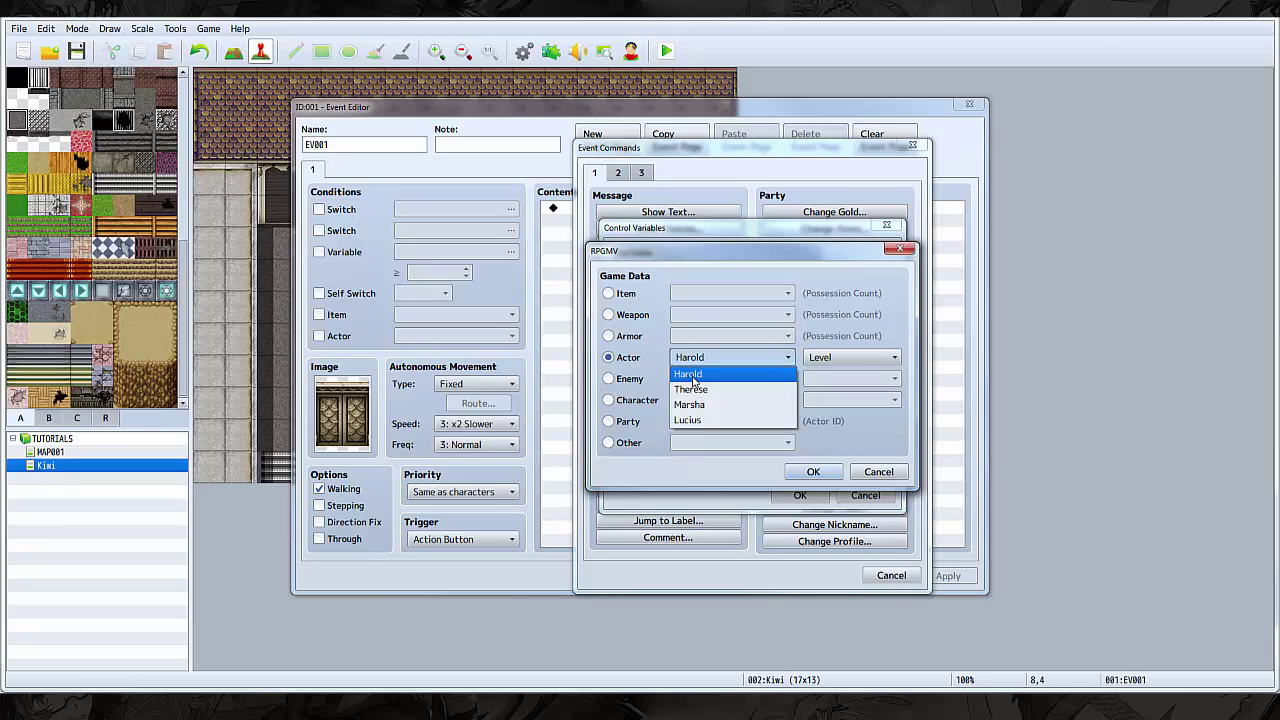
pyautogui.click(692, 378)
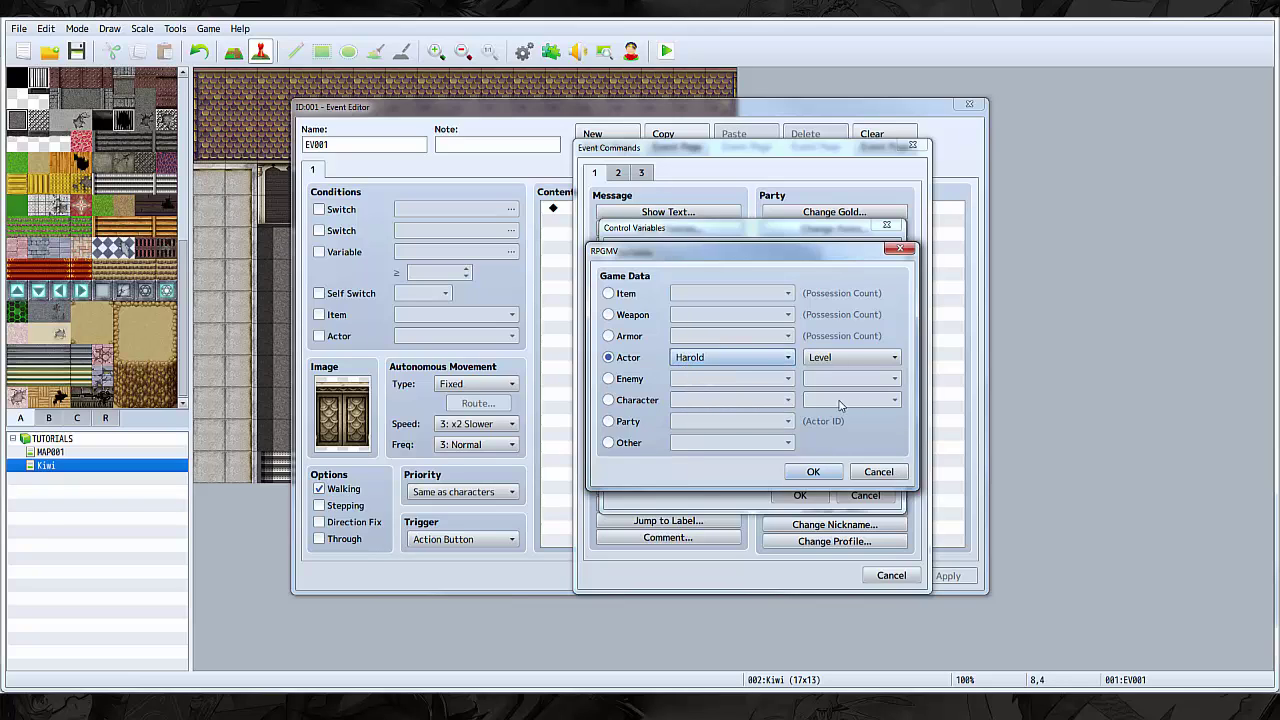
pyautogui.click(812, 472)
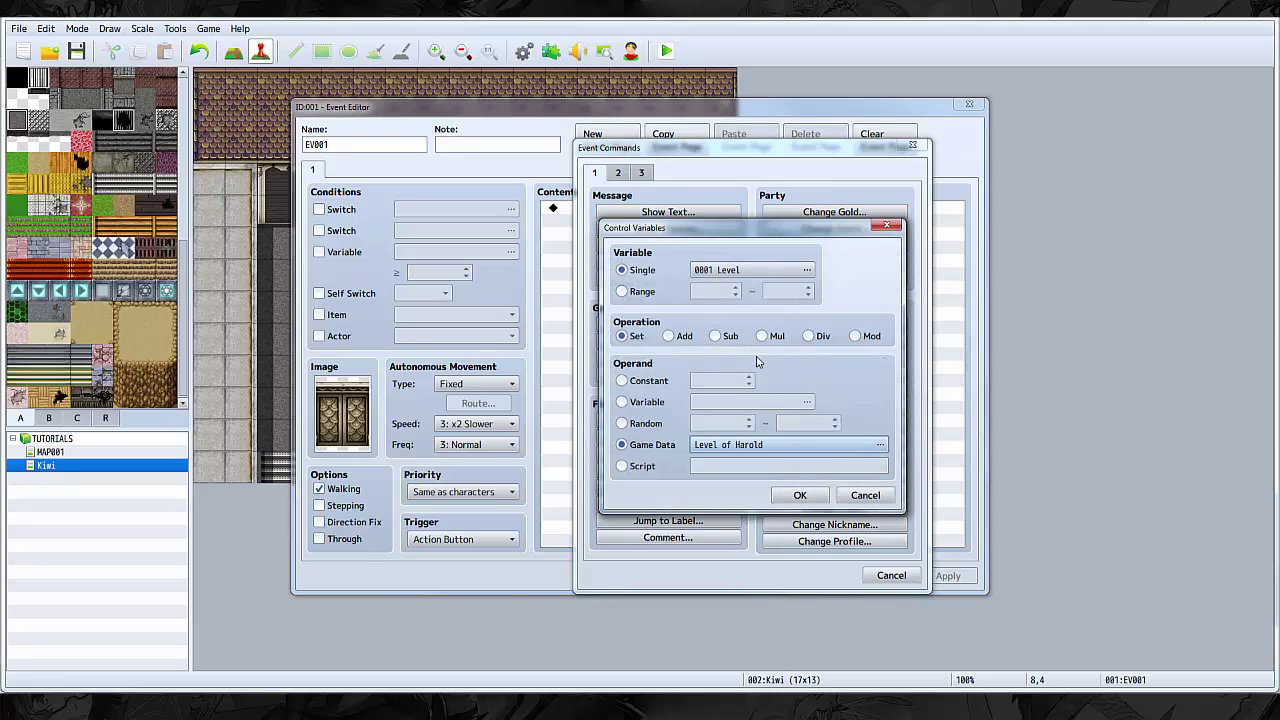
pyautogui.click(800, 493)
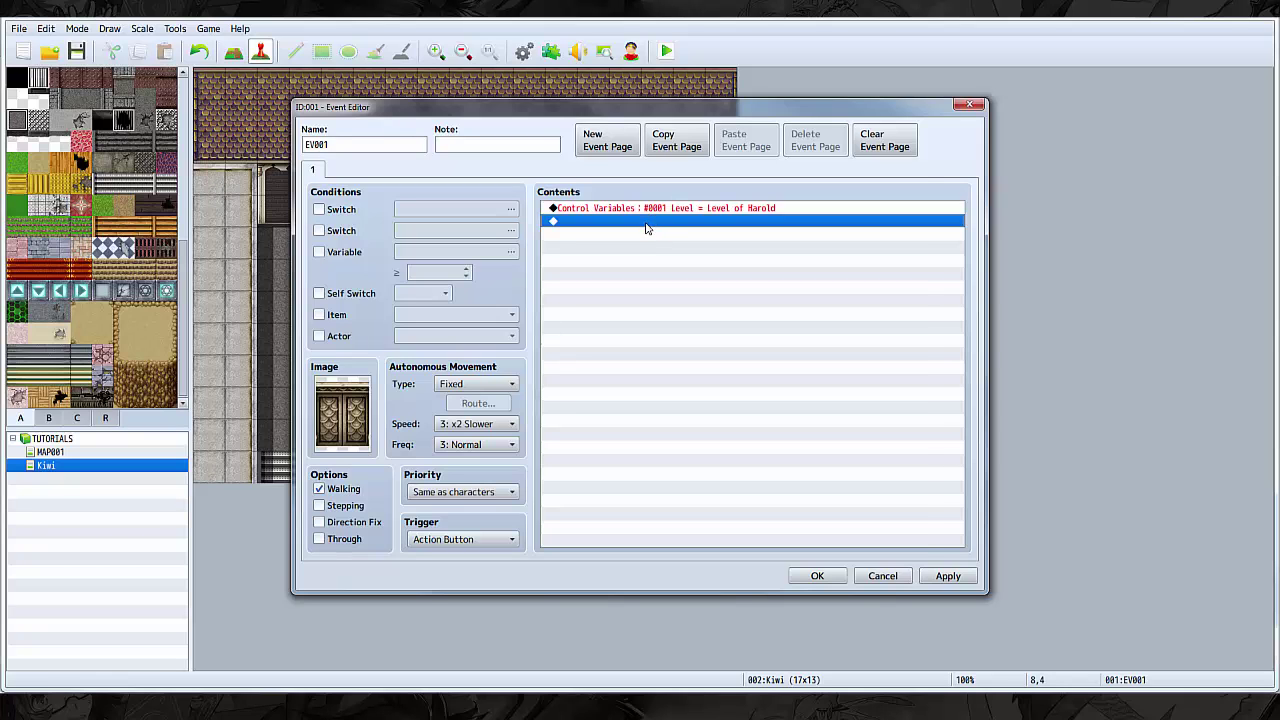
# - Add a Conditional Branch testing variable 0001 Level ≥ constant 5
pyautogui.doubleClick(646, 228)
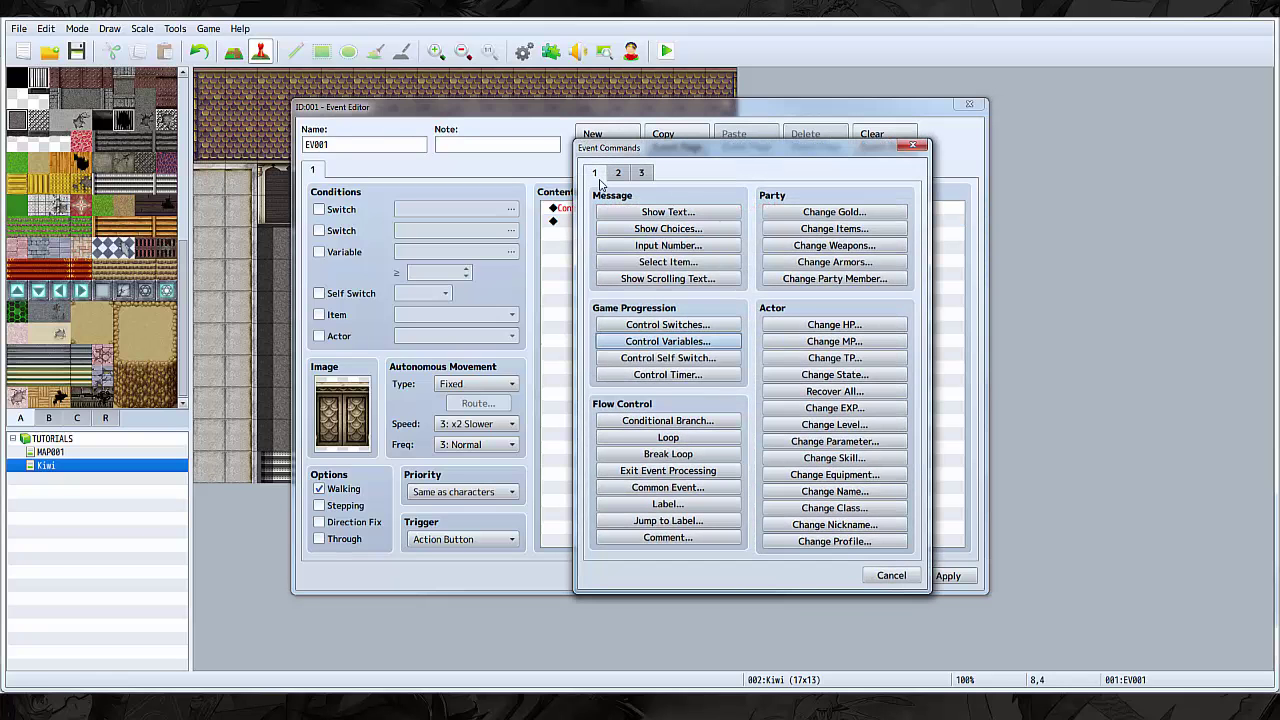
pyautogui.click(637, 422)
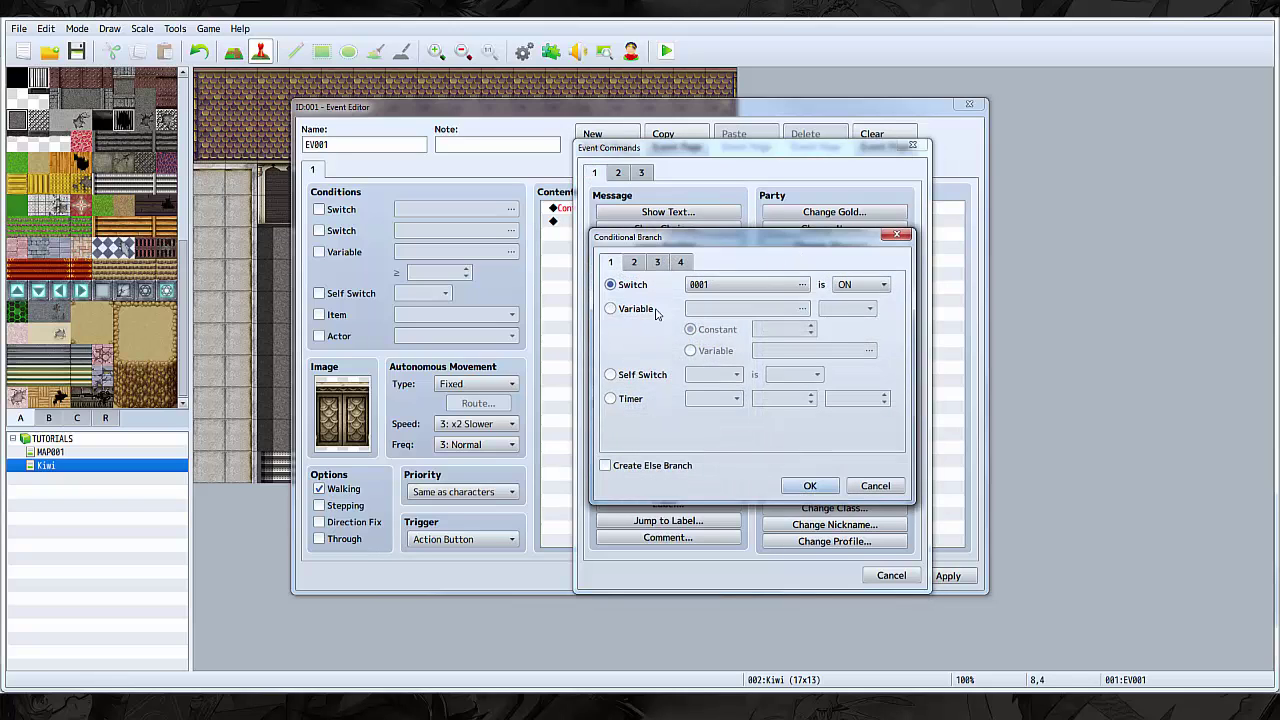
pyautogui.click(630, 310)
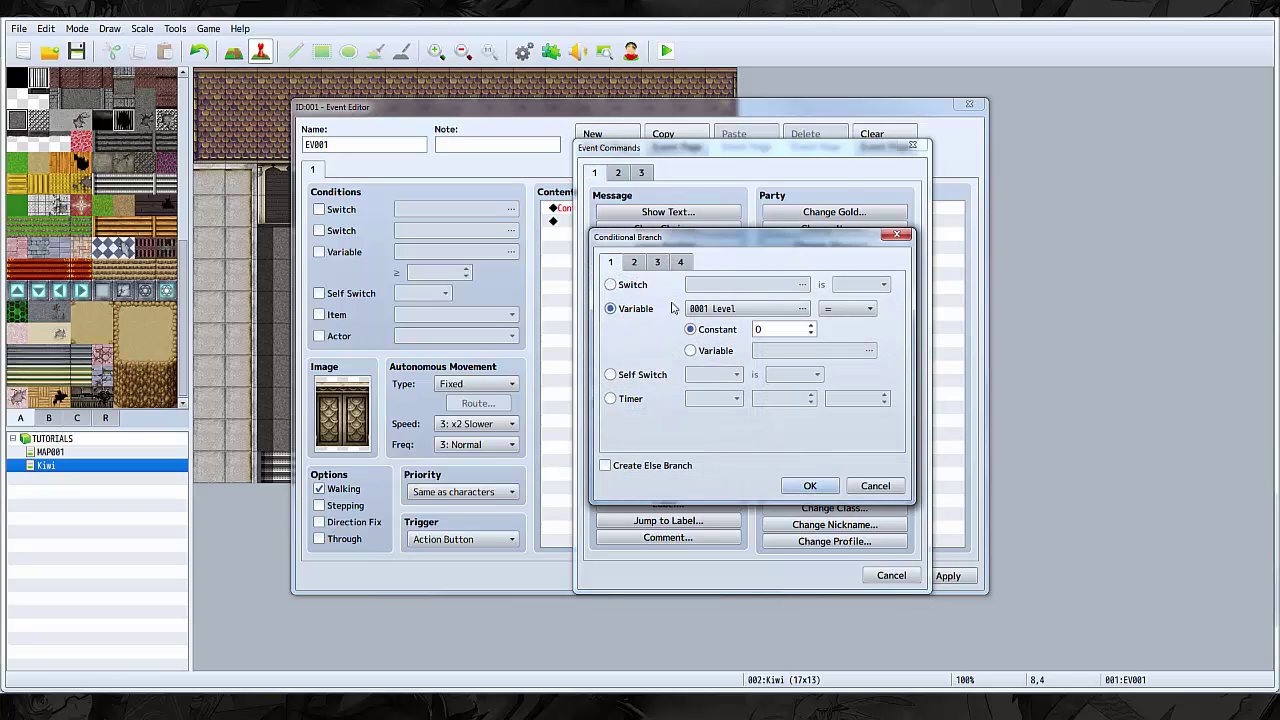
pyautogui.click(777, 330)
pyautogui.write('5')
pyautogui.click(845, 309)
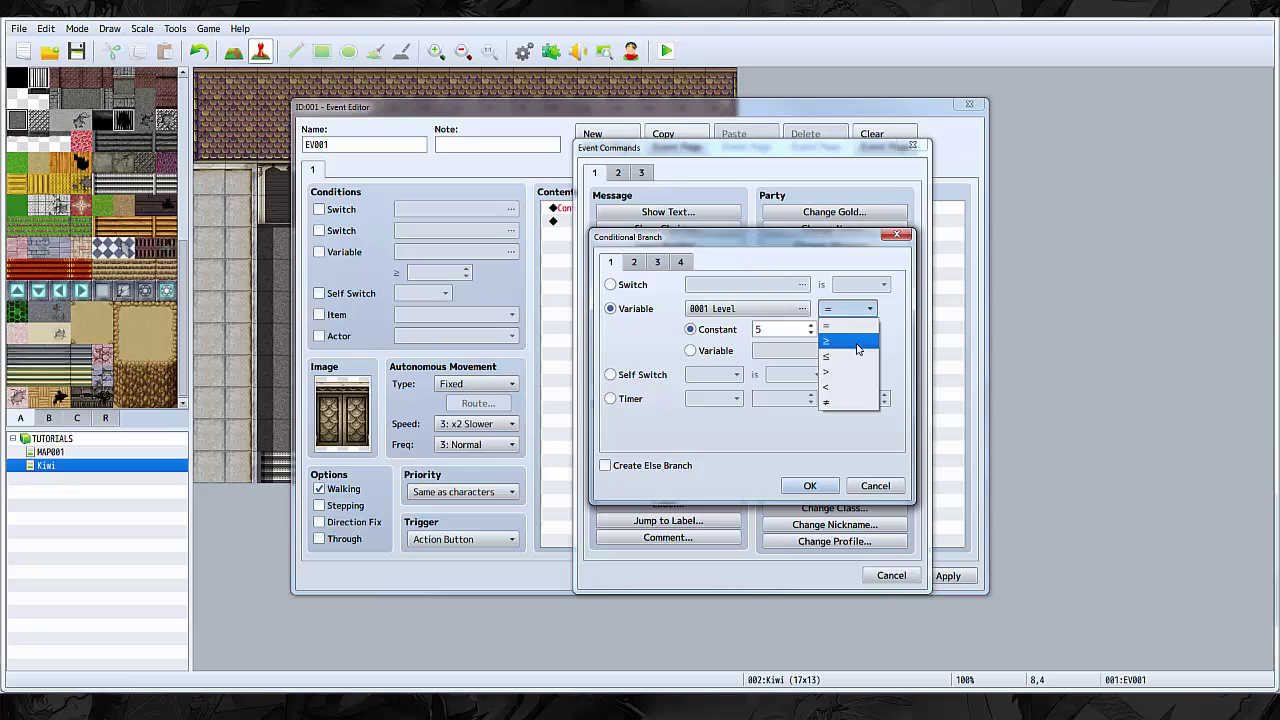
pyautogui.click(857, 346)
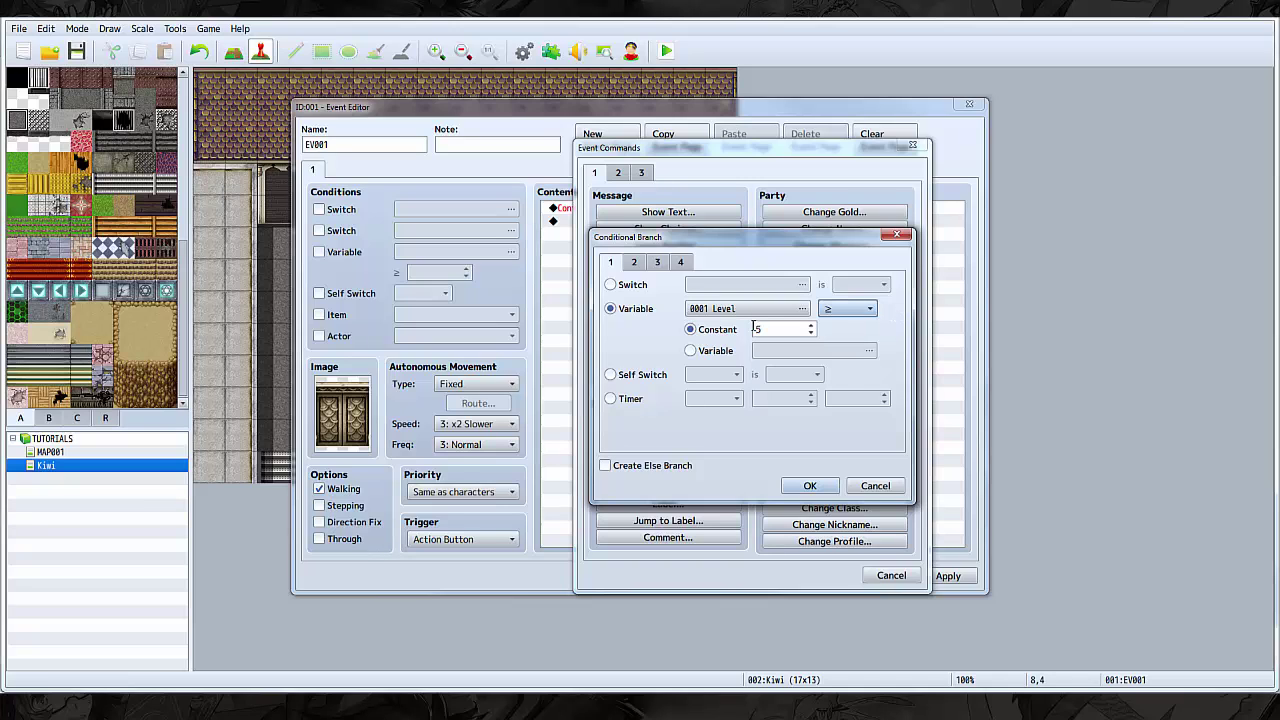
pyautogui.press('Tab')
# - Confirm the Level ≥ 5 branch and give it an Else case
pyautogui.click(810, 486)
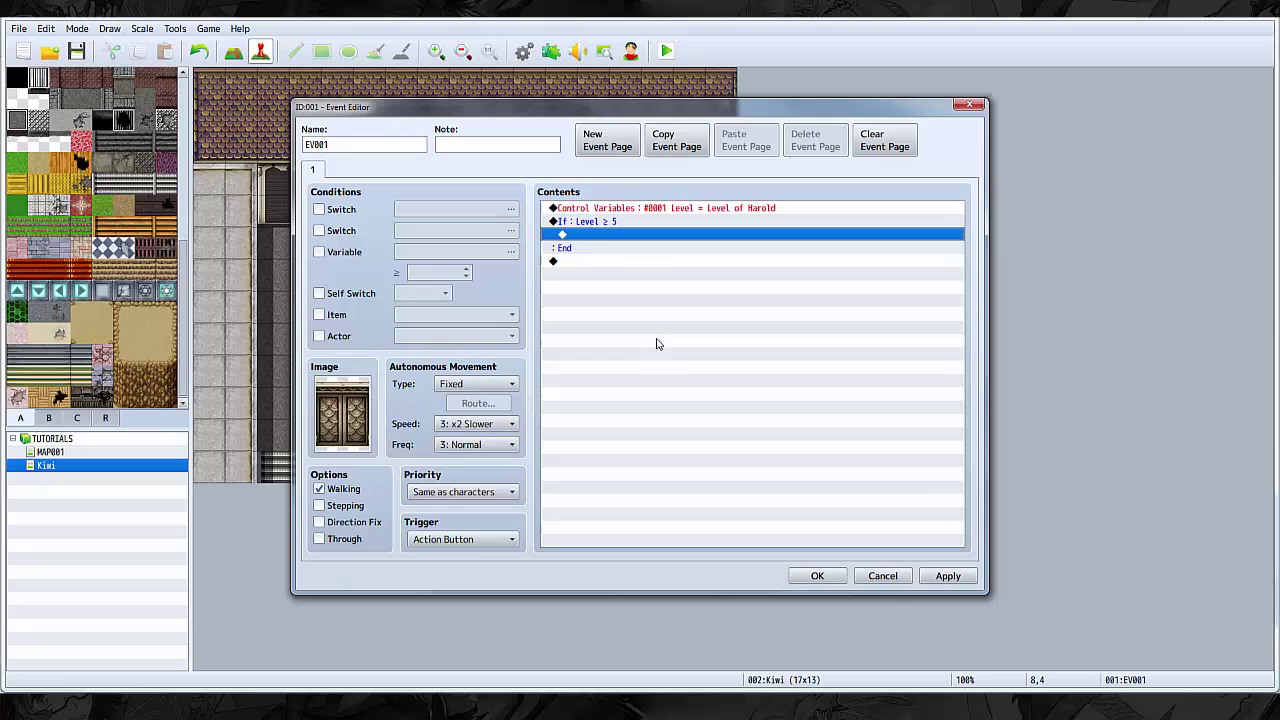
pyautogui.doubleClick(600, 221)
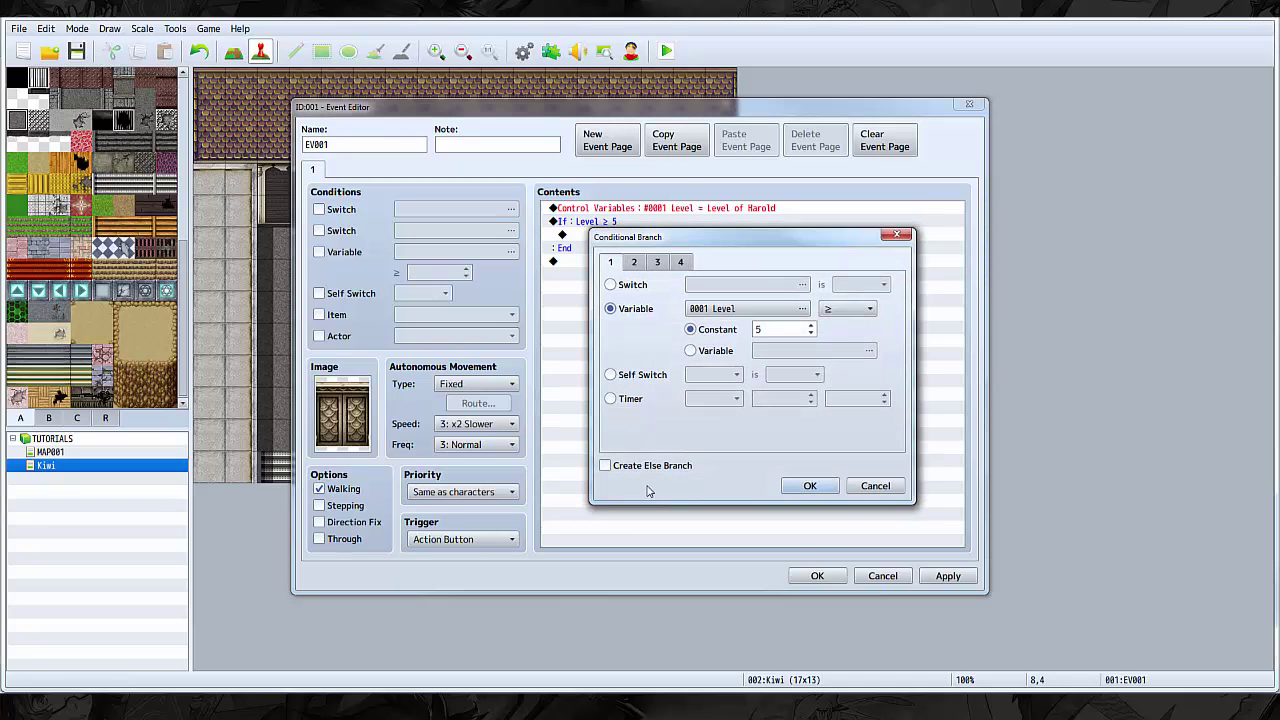
pyautogui.click(618, 468)
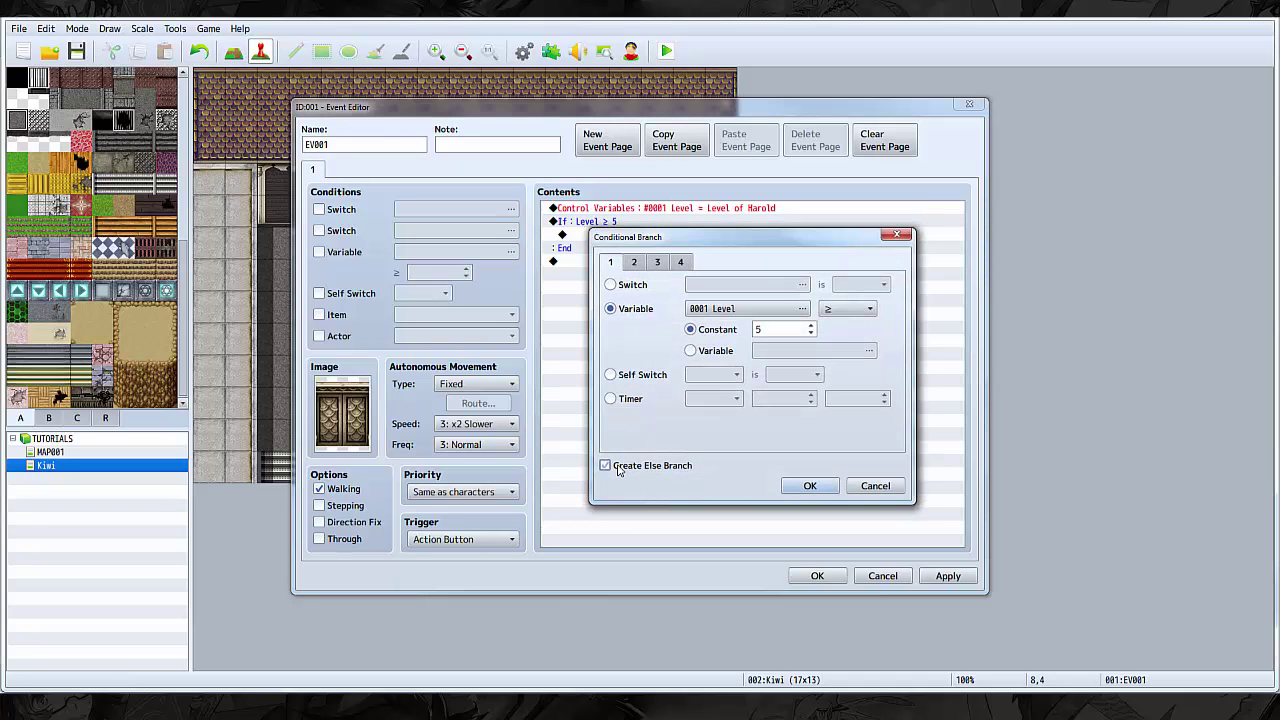
pyautogui.click(810, 486)
# - Add a placeholder message 'oinfoinwfe' inside the If branch
pyautogui.doubleClick(630, 289)
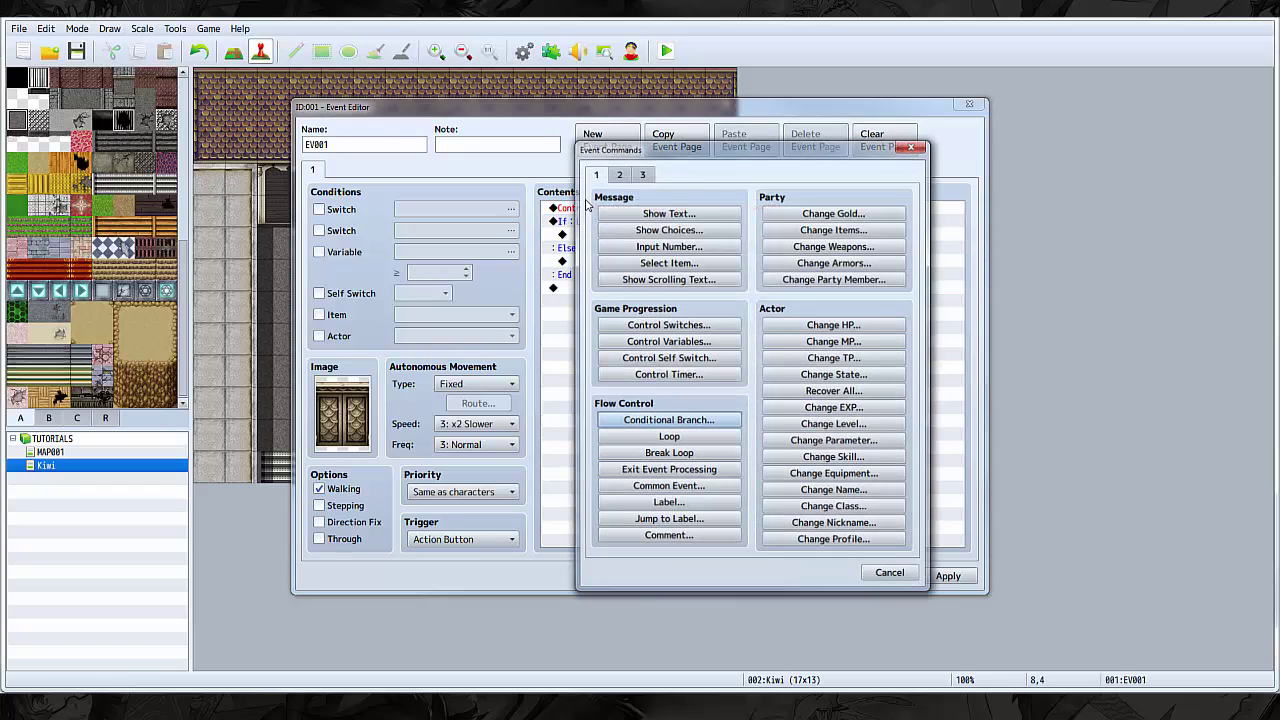
pyautogui.click(654, 214)
pyautogui.write('o')
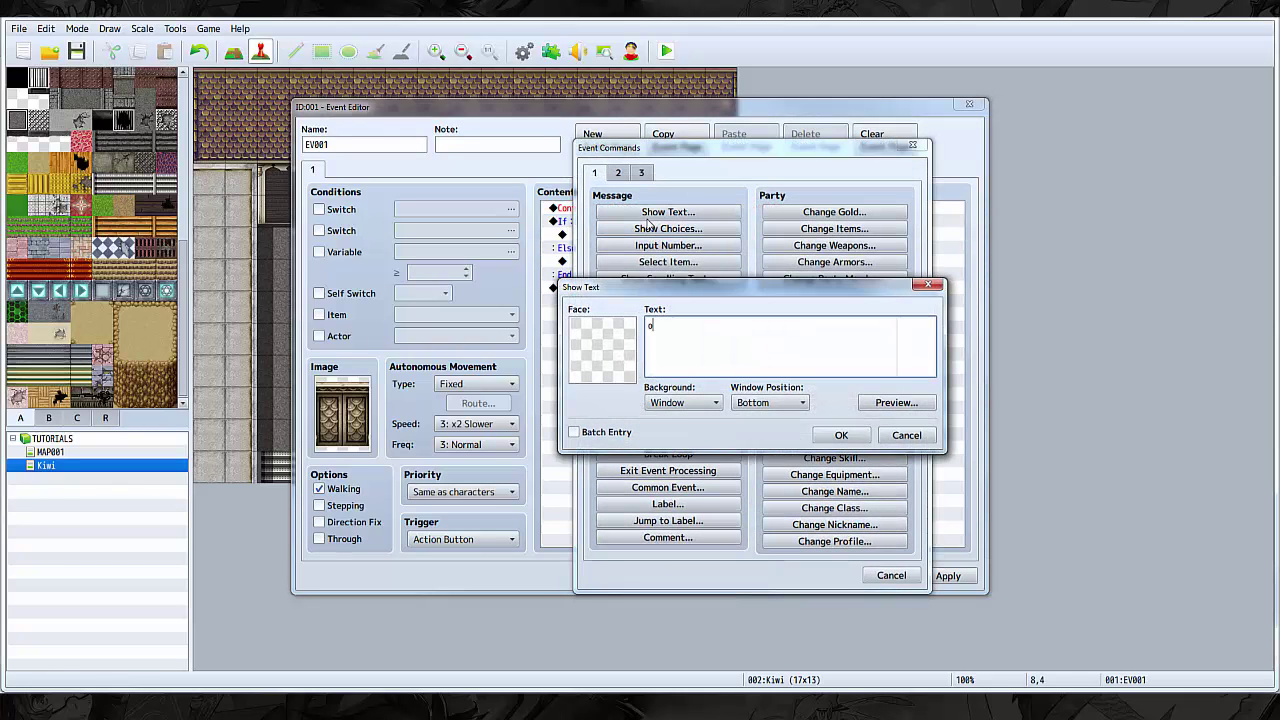
pyautogui.write('infoinwfe')
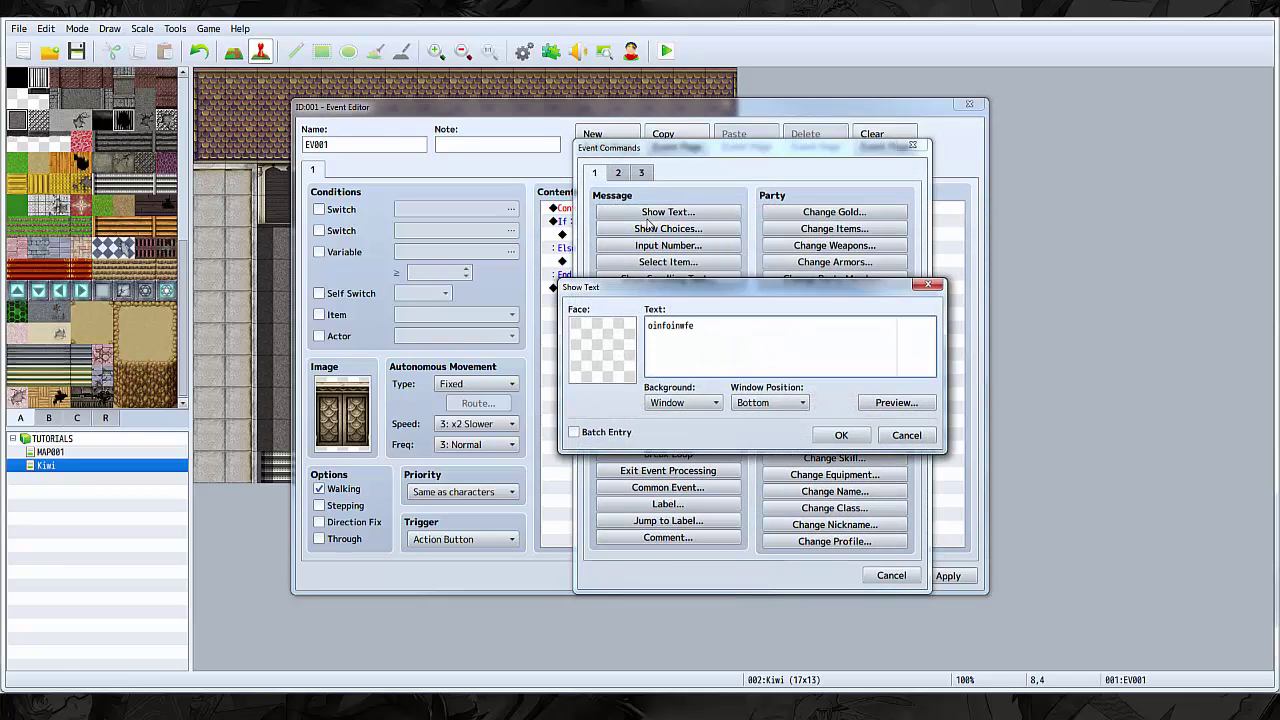
pyautogui.click(841, 435)
pyautogui.click(630, 250)
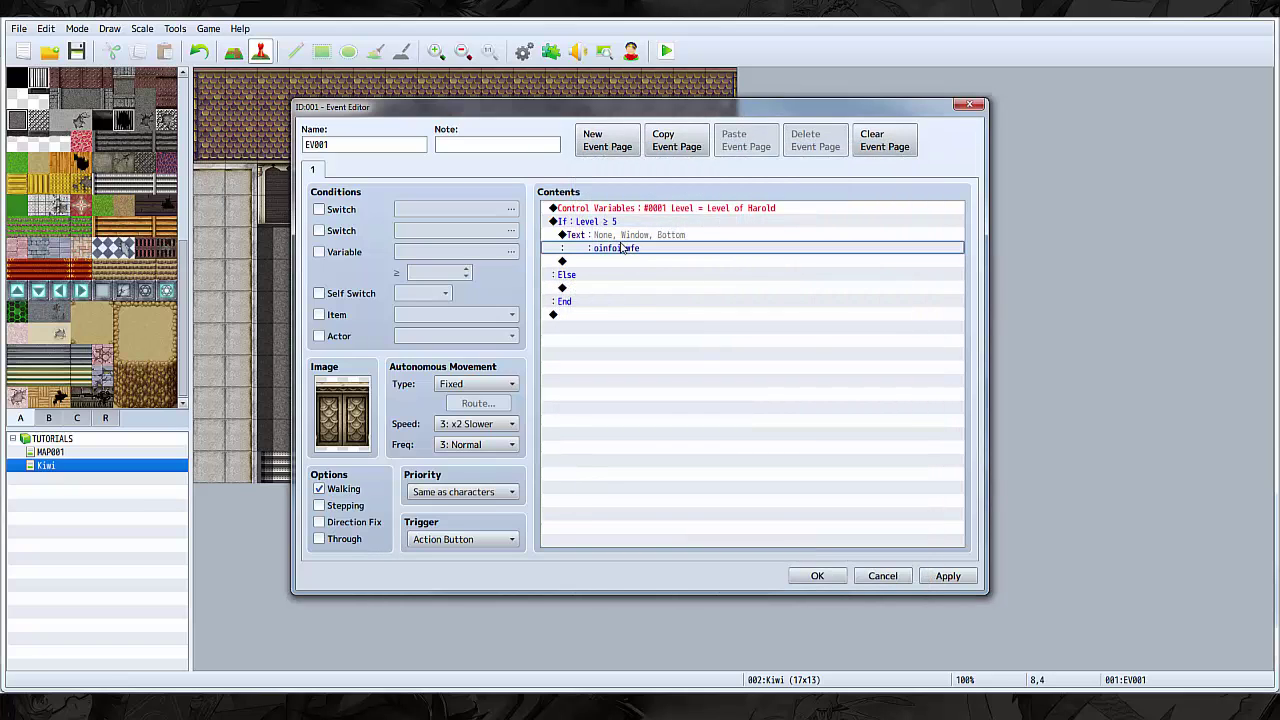
# - Add the message 'YOU ARE NOT STRONG ENOUGH' under the Else branch
pyautogui.doubleClick(634, 288)
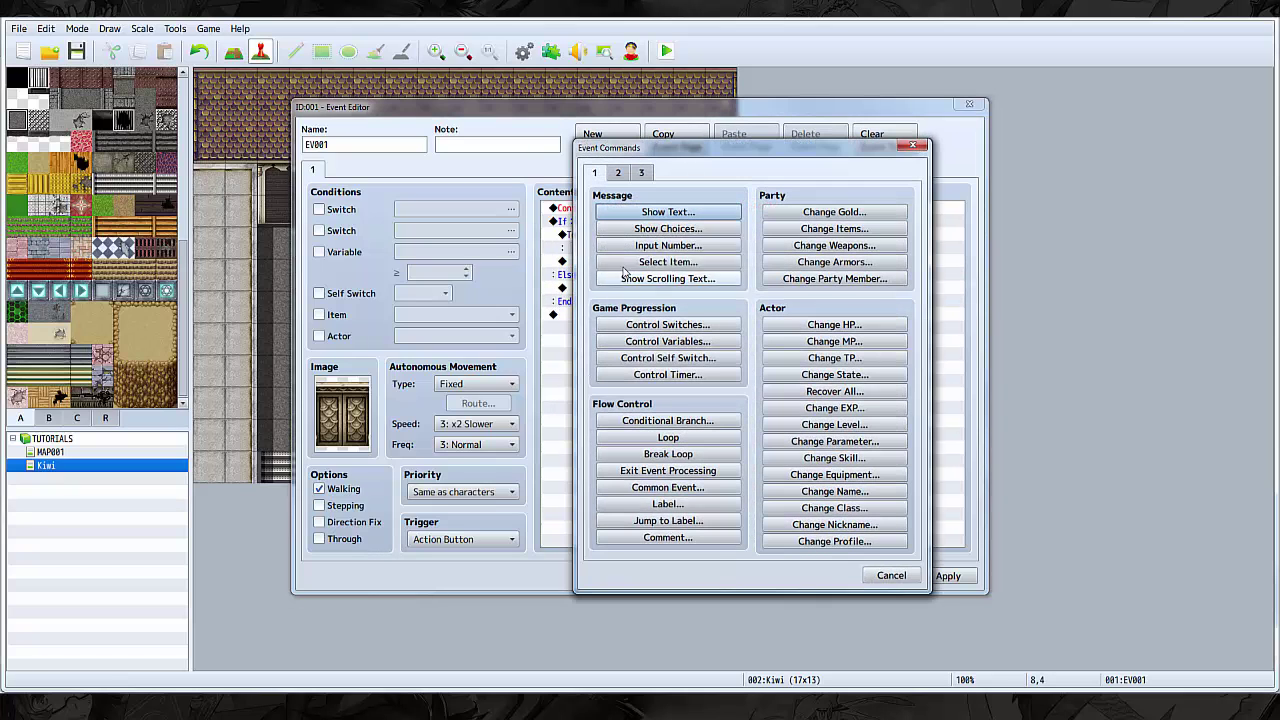
pyautogui.click(625, 212)
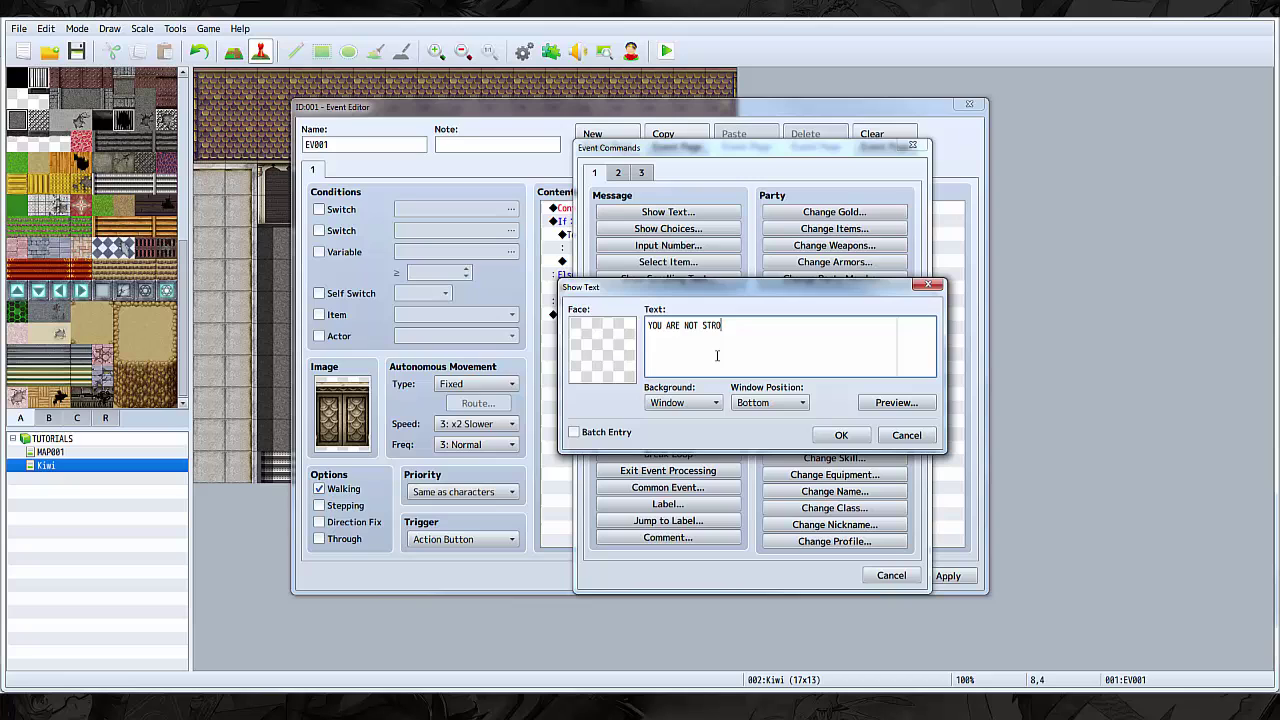
pyautogui.write('YOU ARE NOT STRONG ENOUGH!')
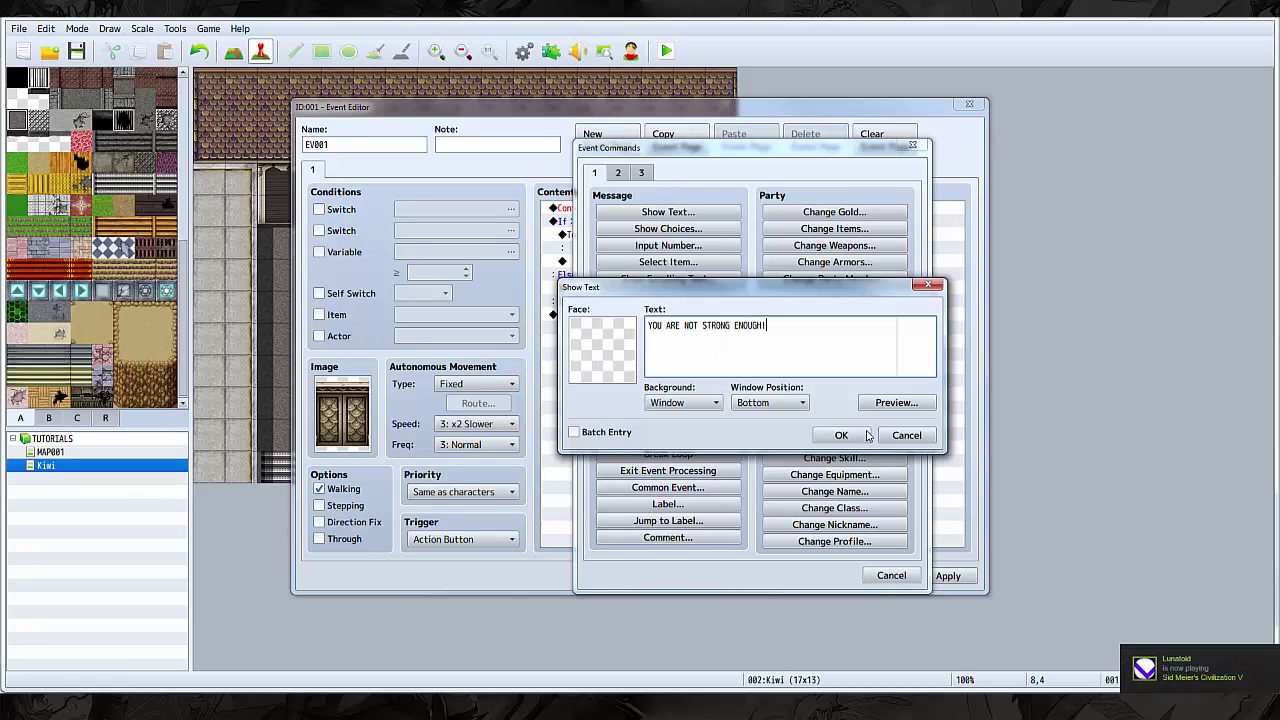
pyautogui.click(841, 435)
# - Replace the placeholder message with 'Welcome, warrior!'
pyautogui.doubleClick(688, 250)
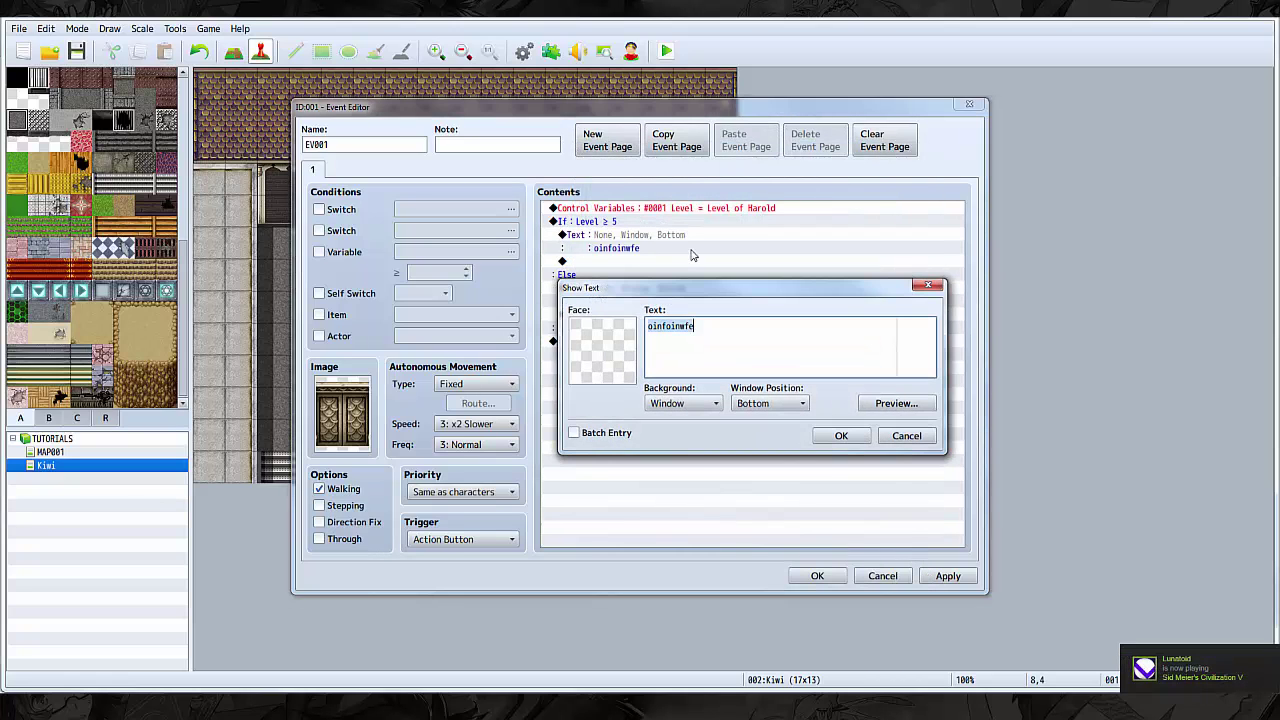
pyautogui.write('Welcome, warrior!')
pyautogui.click(832, 435)
pyautogui.click(594, 261)
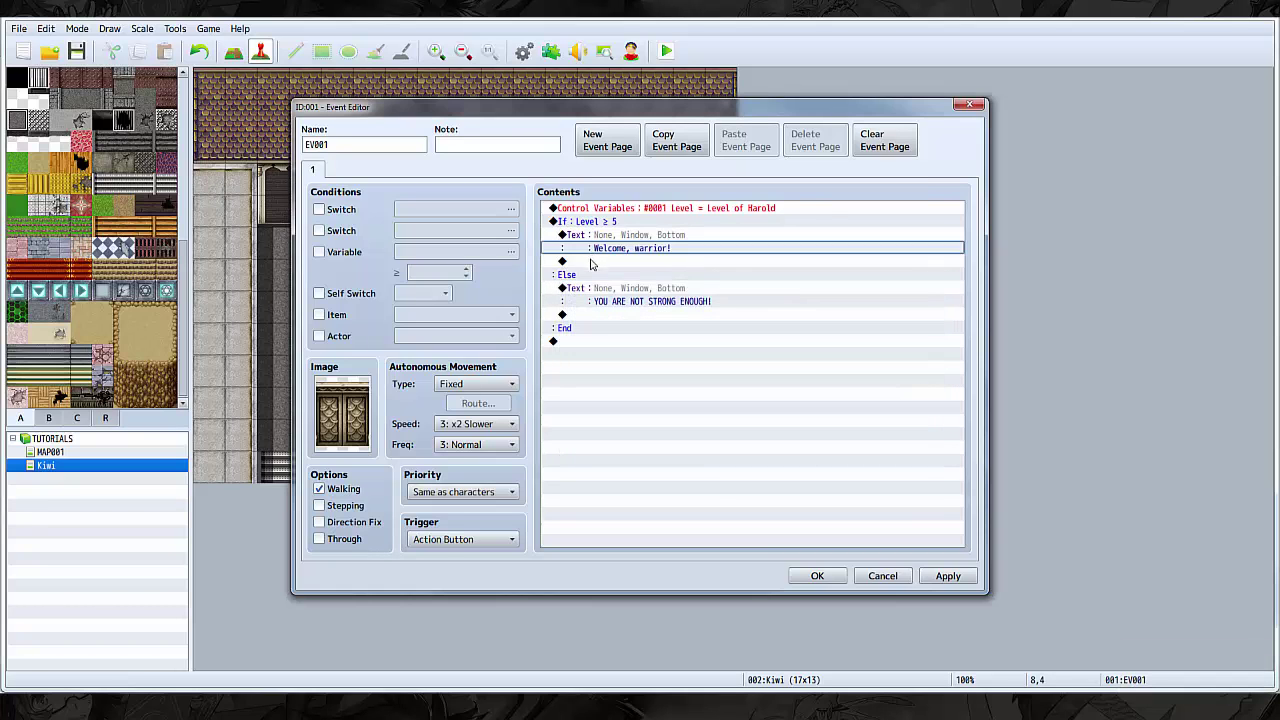
# - Add a Transfer Player command to Kiwi tile (8,7) after the welcome message
pyautogui.doubleClick(594, 261)
pyautogui.click(622, 177)
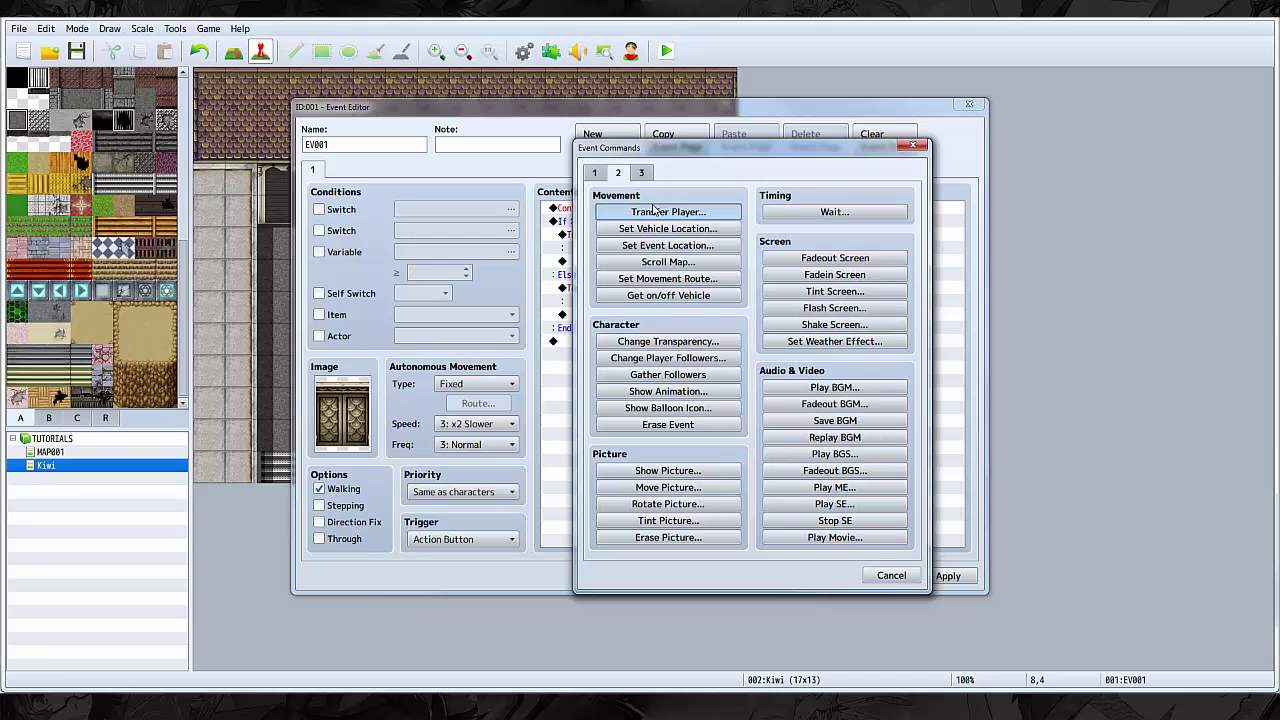
pyautogui.click(655, 211)
pyautogui.click(742, 318)
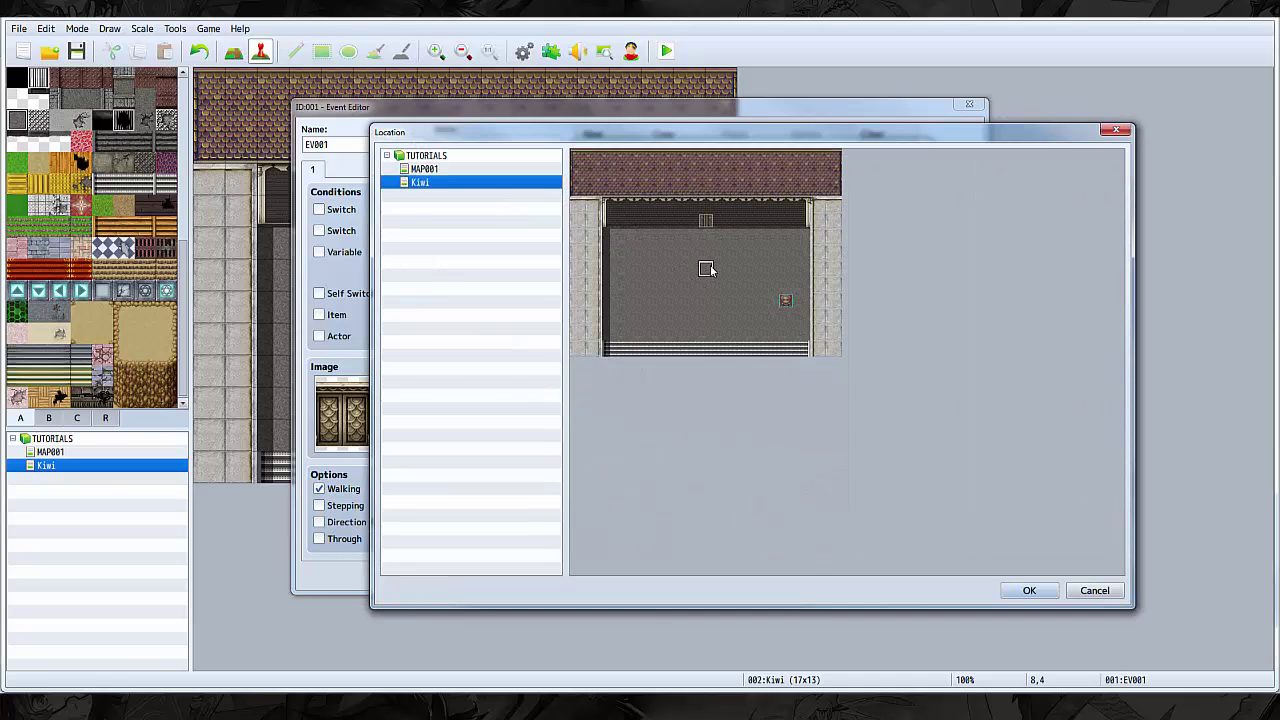
pyautogui.doubleClick(706, 269)
pyautogui.click(757, 464)
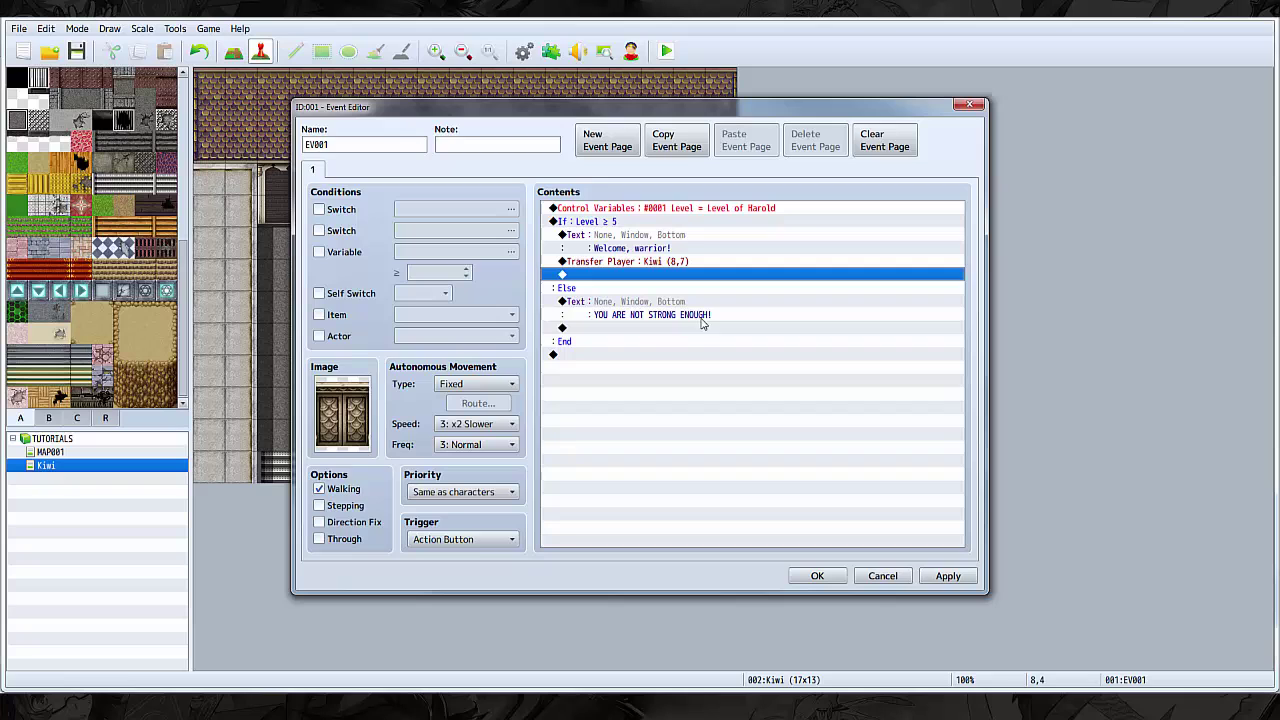
pyautogui.click(646, 329)
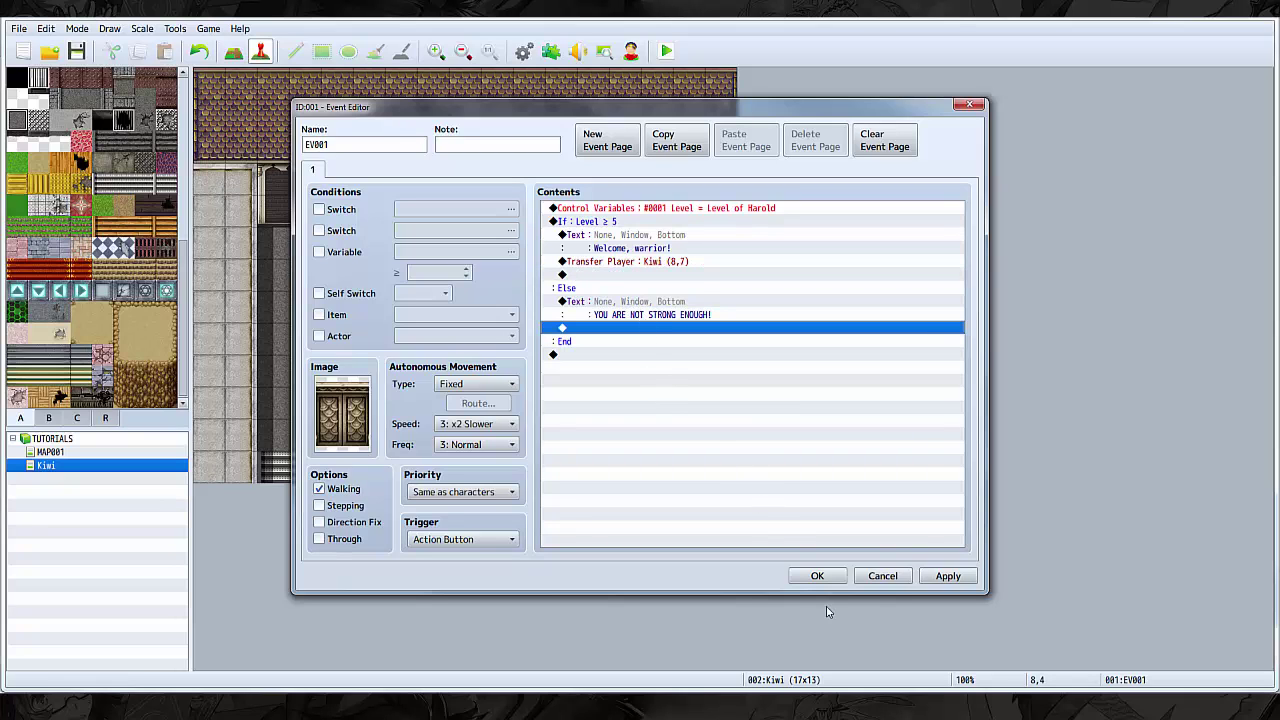
# - Save the door event and create an NPC event at tile (9,5) with a Nature sprite
pyautogui.click(818, 580)
pyautogui.doubleClick(500, 243)
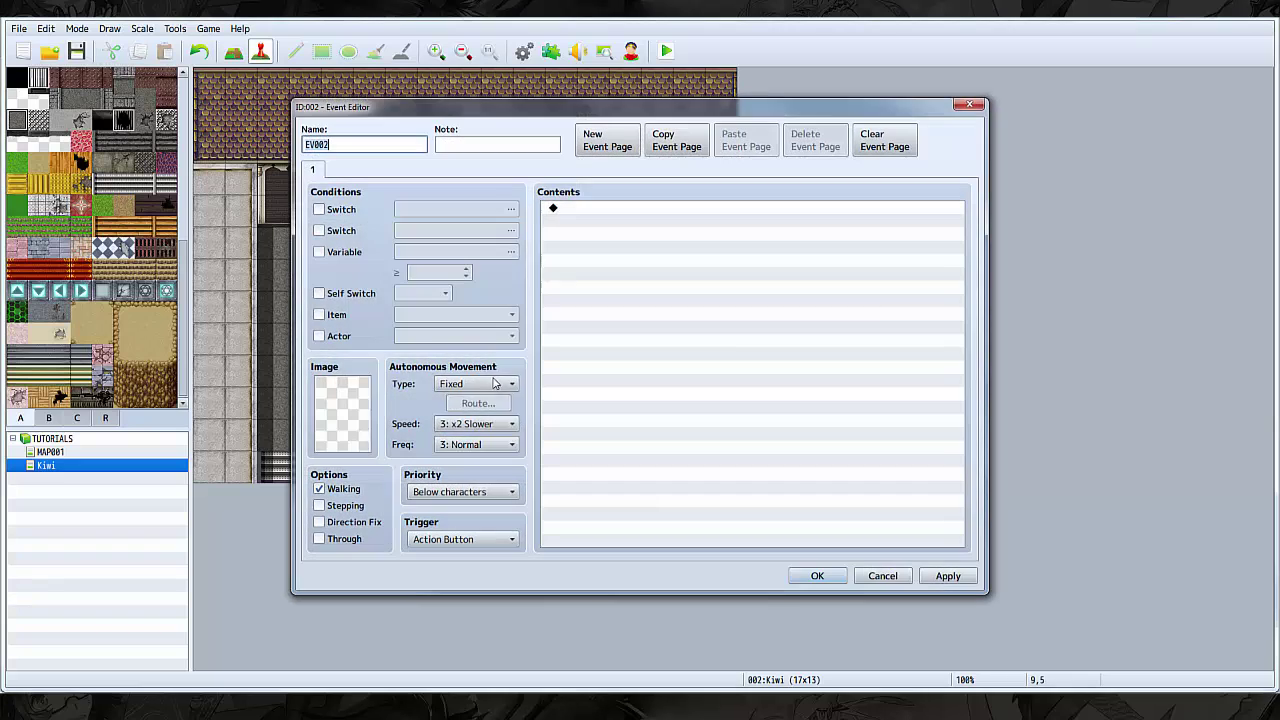
pyautogui.doubleClick(366, 437)
pyautogui.click(500, 331)
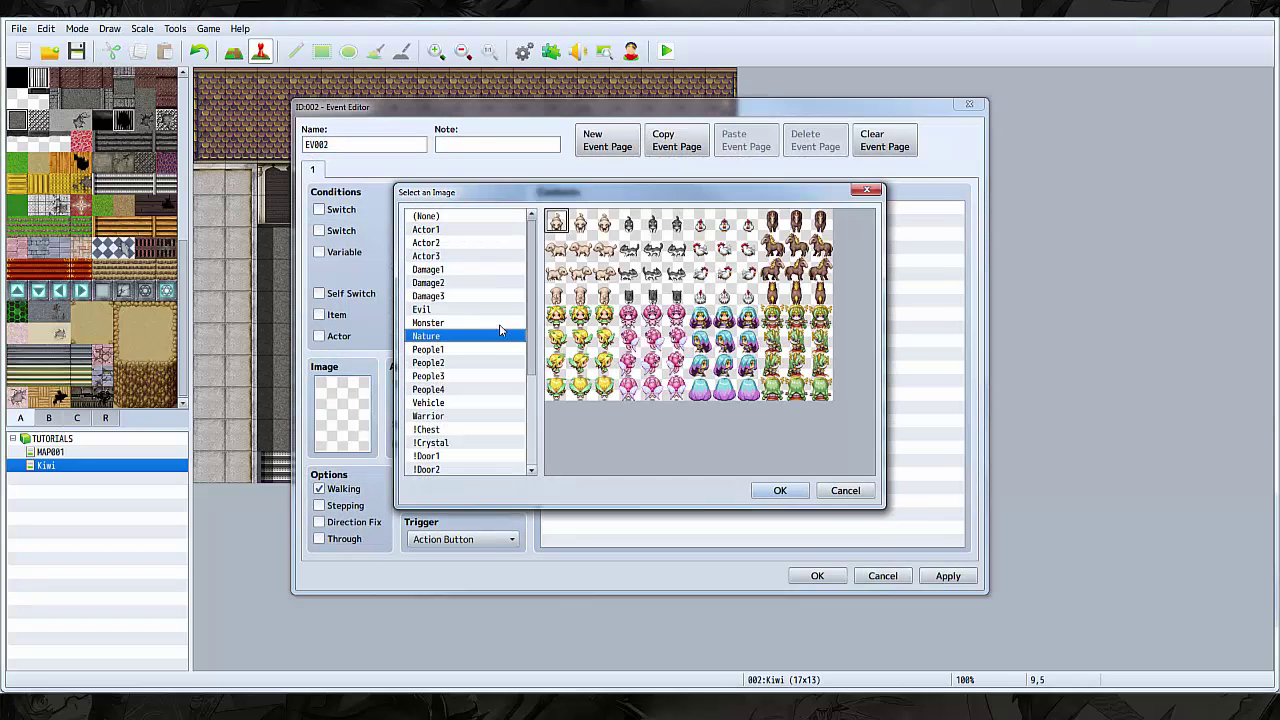
pyautogui.doubleClick(584, 225)
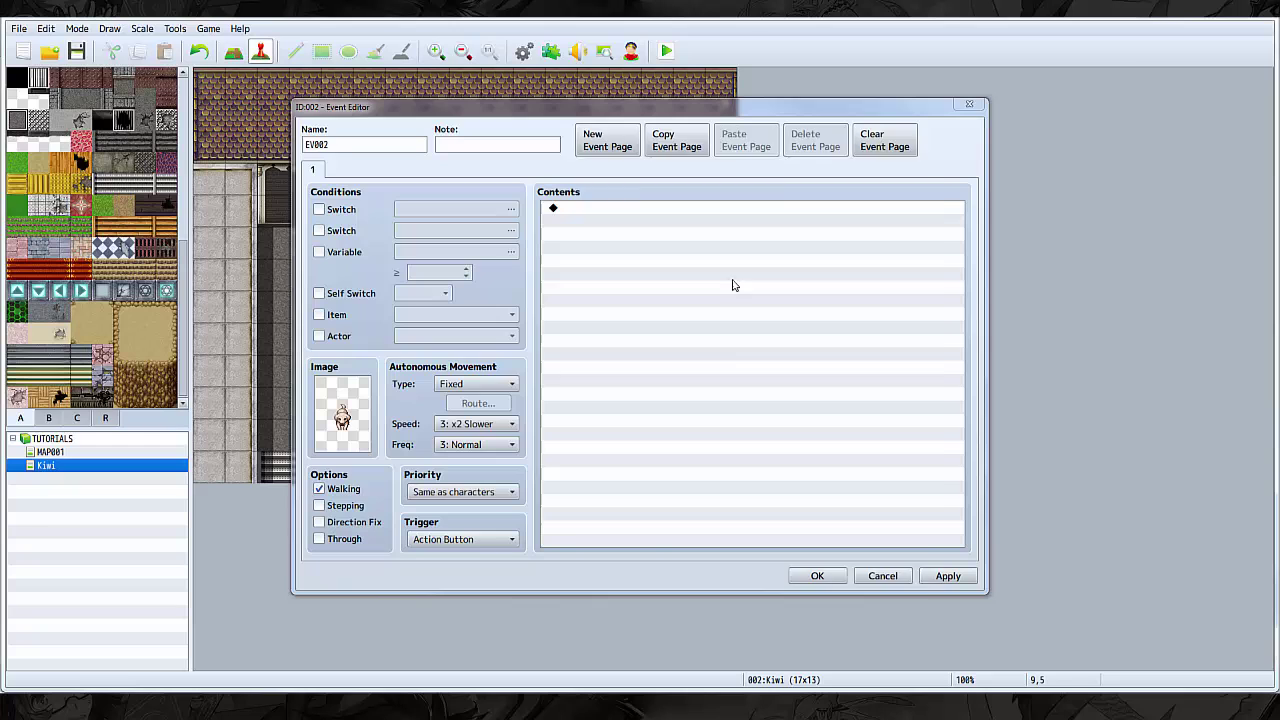
# - Give the NPC a Change EXP command: entire party gains 25000 EXP, with Show Level Up ticked
pyautogui.doubleClick(690, 210)
pyautogui.click(594, 172)
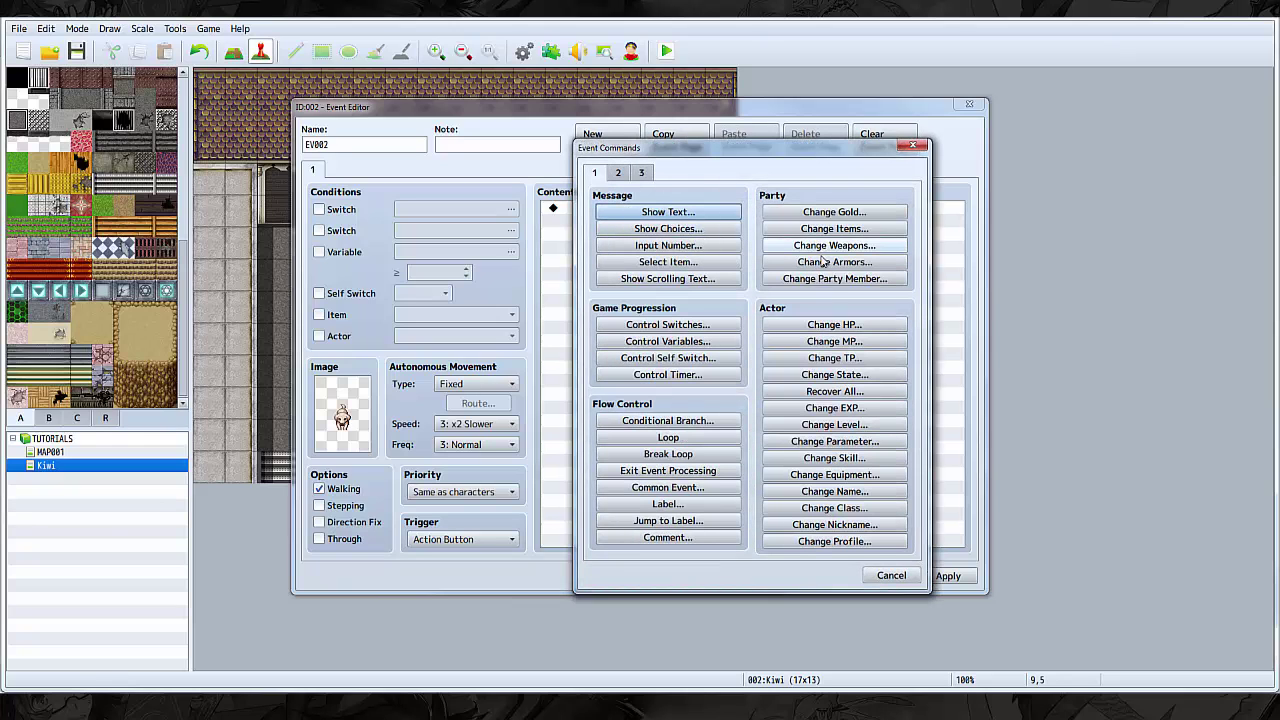
pyautogui.click(834, 408)
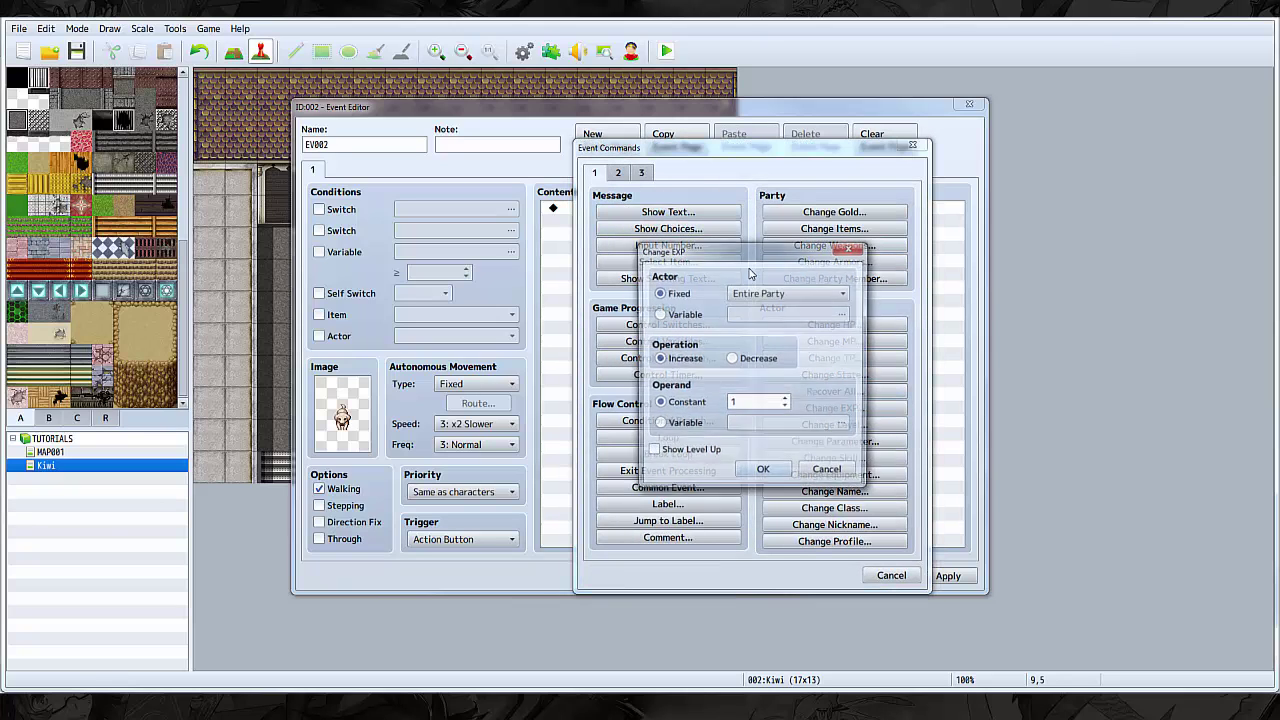
pyautogui.doubleClick(745, 403)
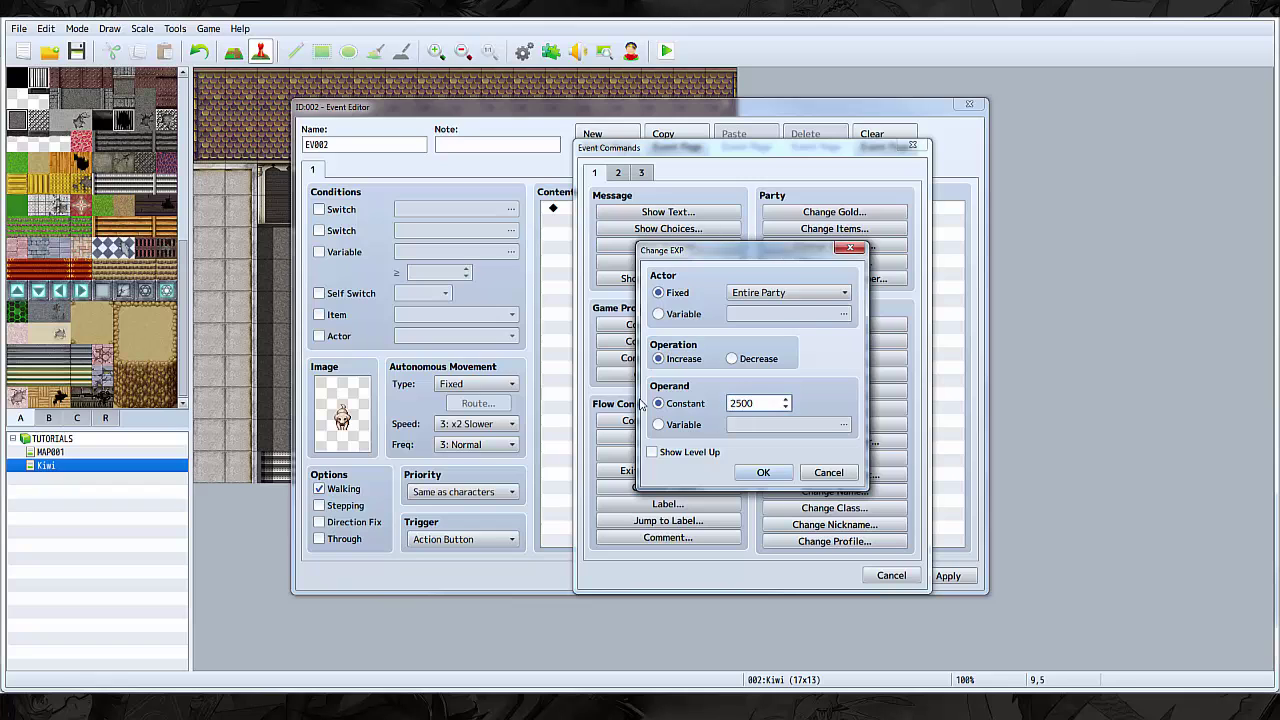
pyautogui.click(686, 452)
pyautogui.click(763, 472)
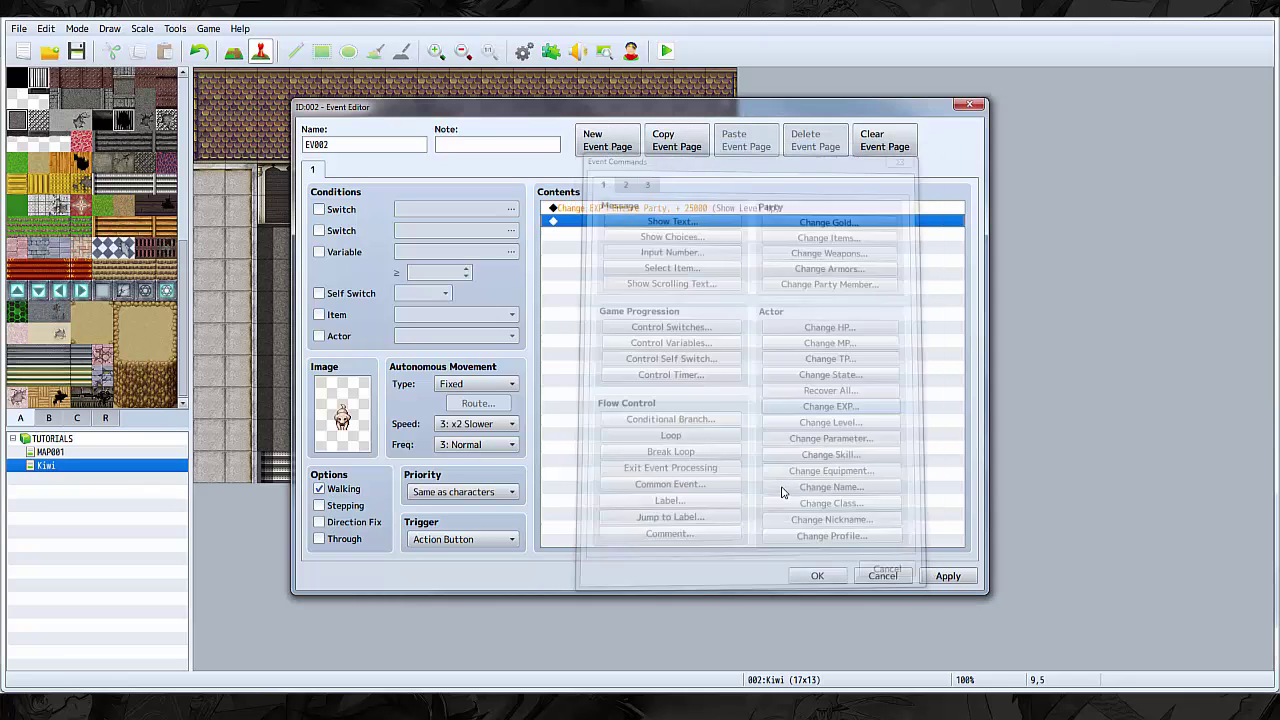
# - Close the NPC event, save, and playtest, stepping through the Level 16 level-up messages
pyautogui.click(817, 575)
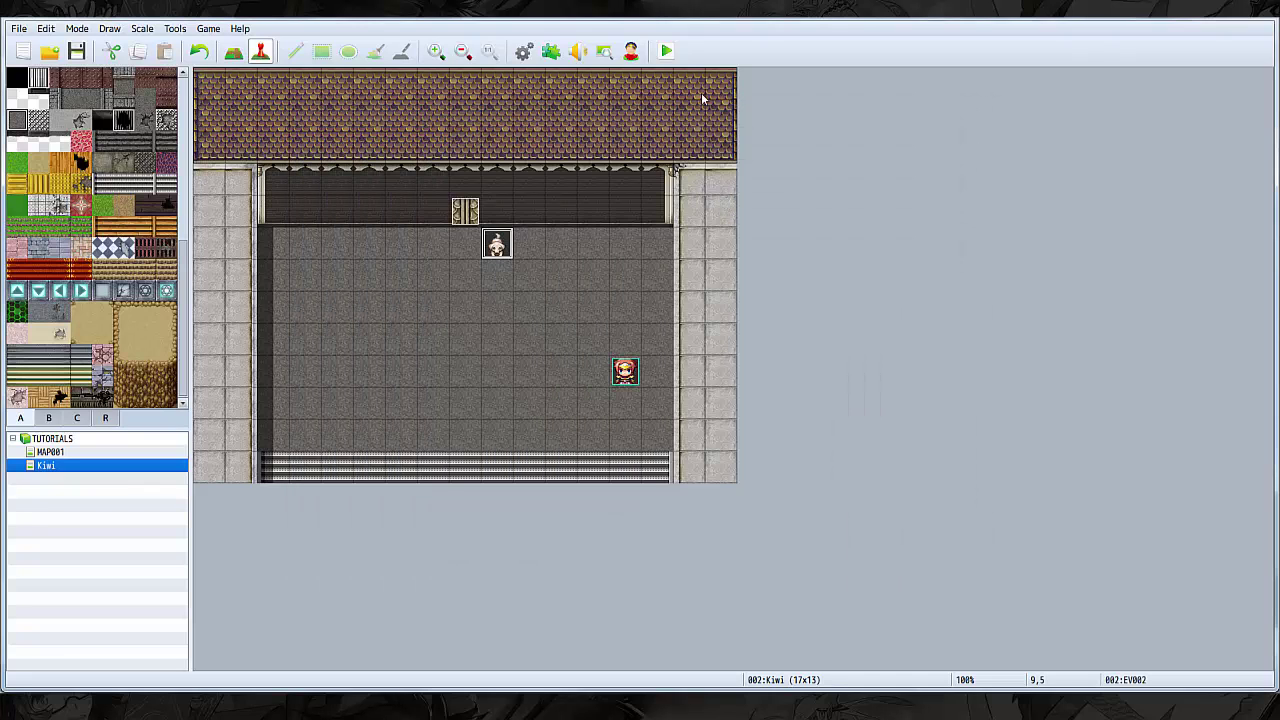
pyautogui.click(666, 51)
pyautogui.click(596, 382)
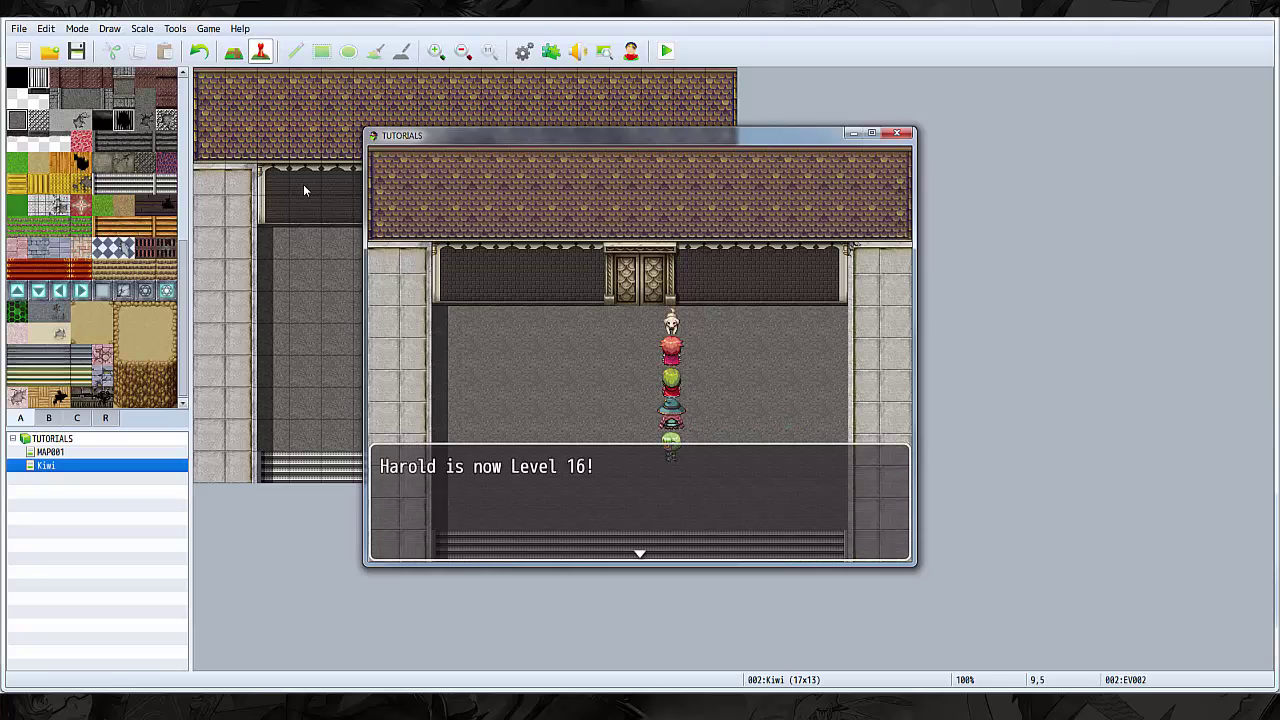
pyautogui.press('Return')
pyautogui.press('Return')
pyautogui.press('Return')
pyautogui.press('Return')
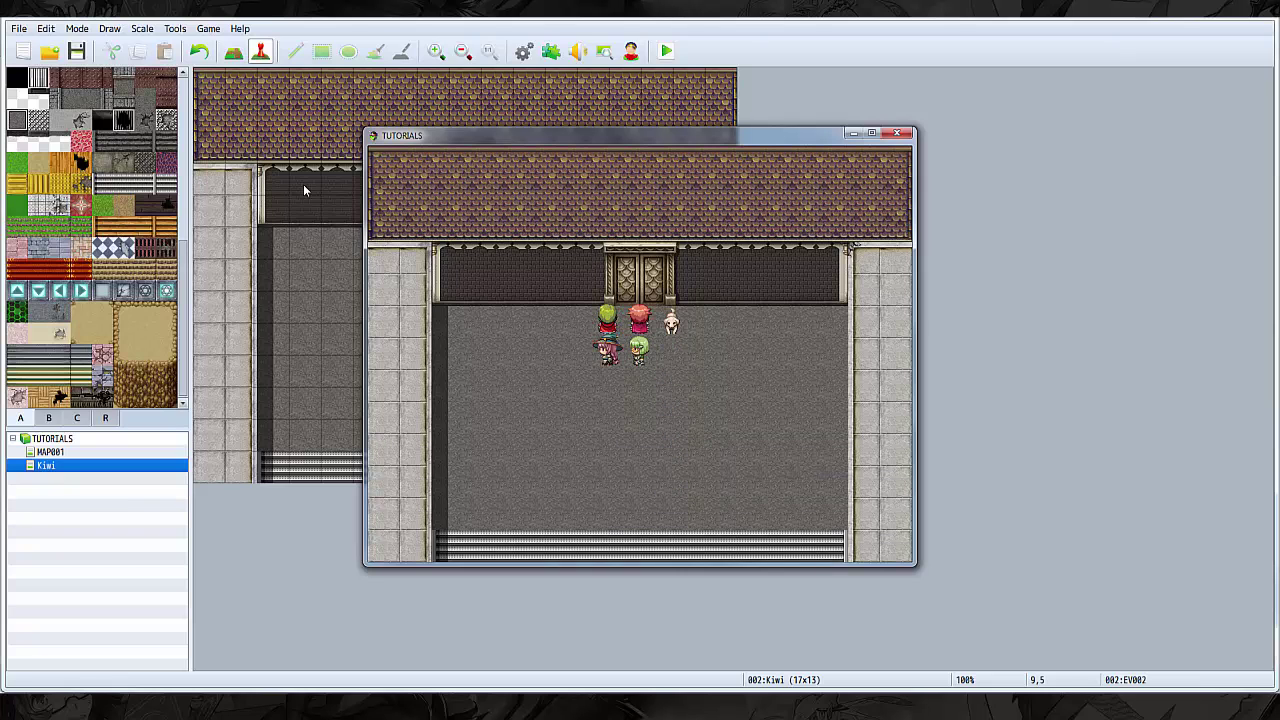
pyautogui.press('Return')
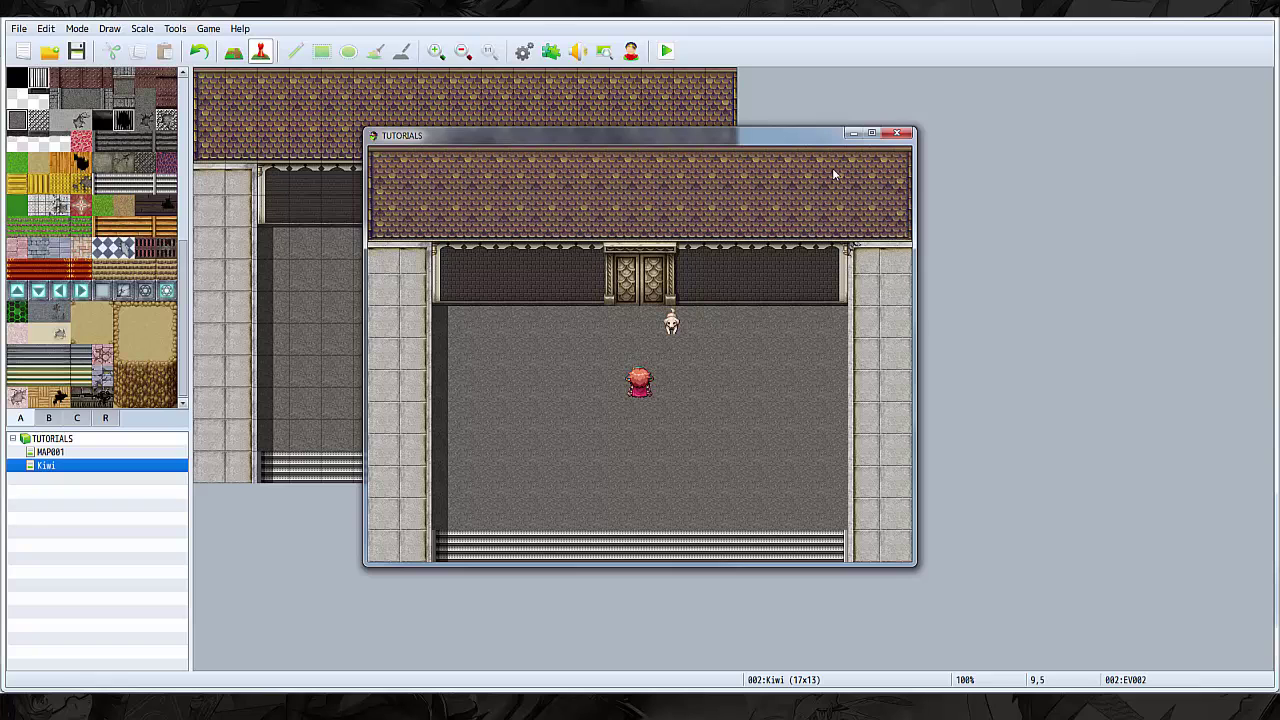
pyautogui.click(898, 133)
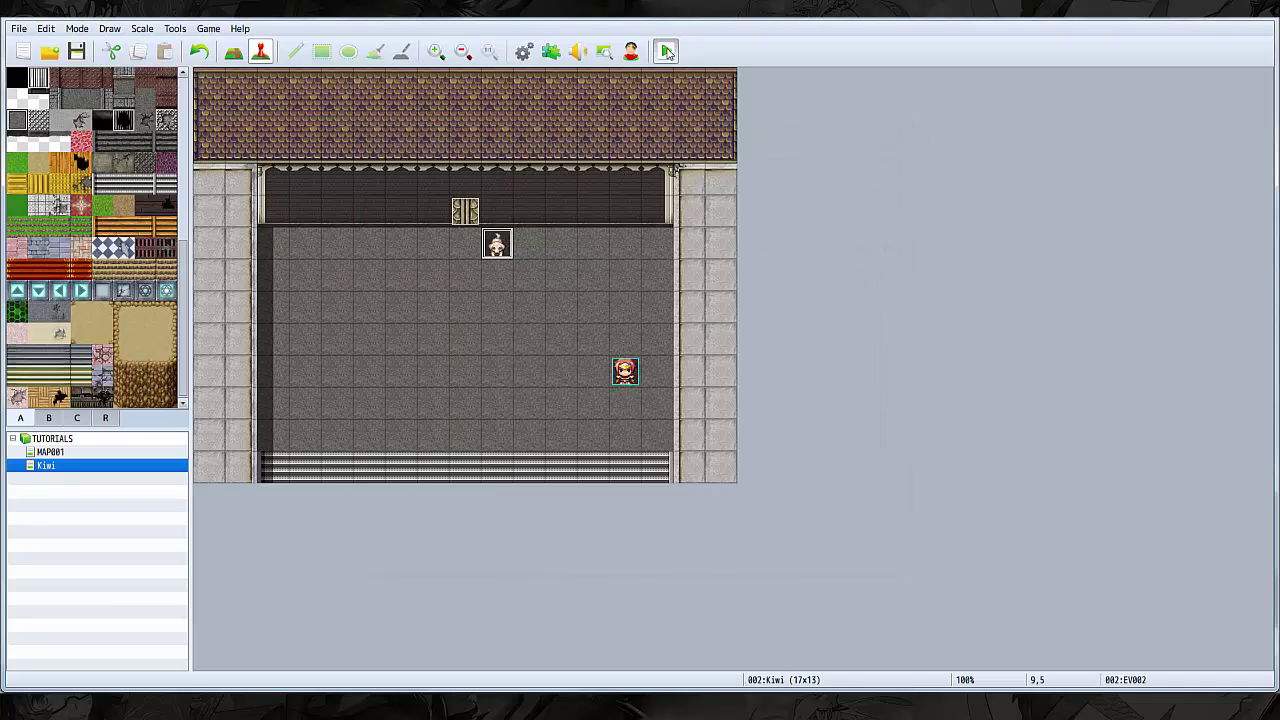
pyautogui.press('Return')
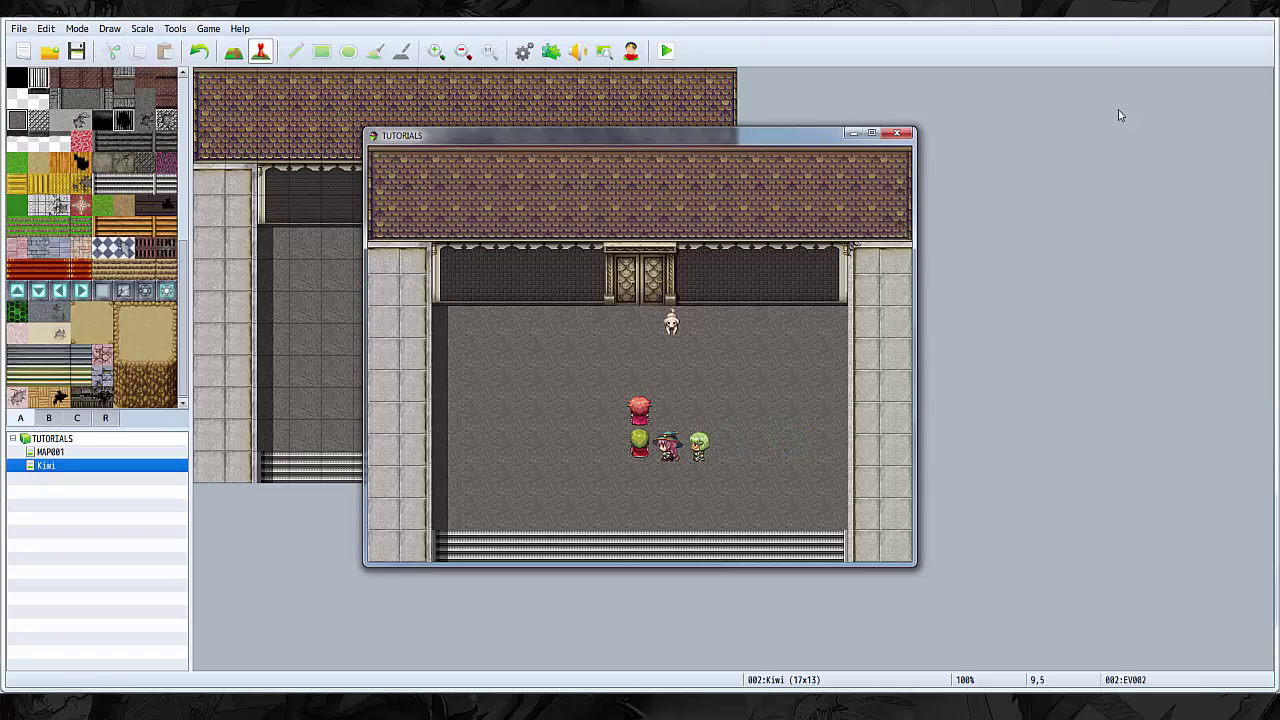
pyautogui.press('Return')
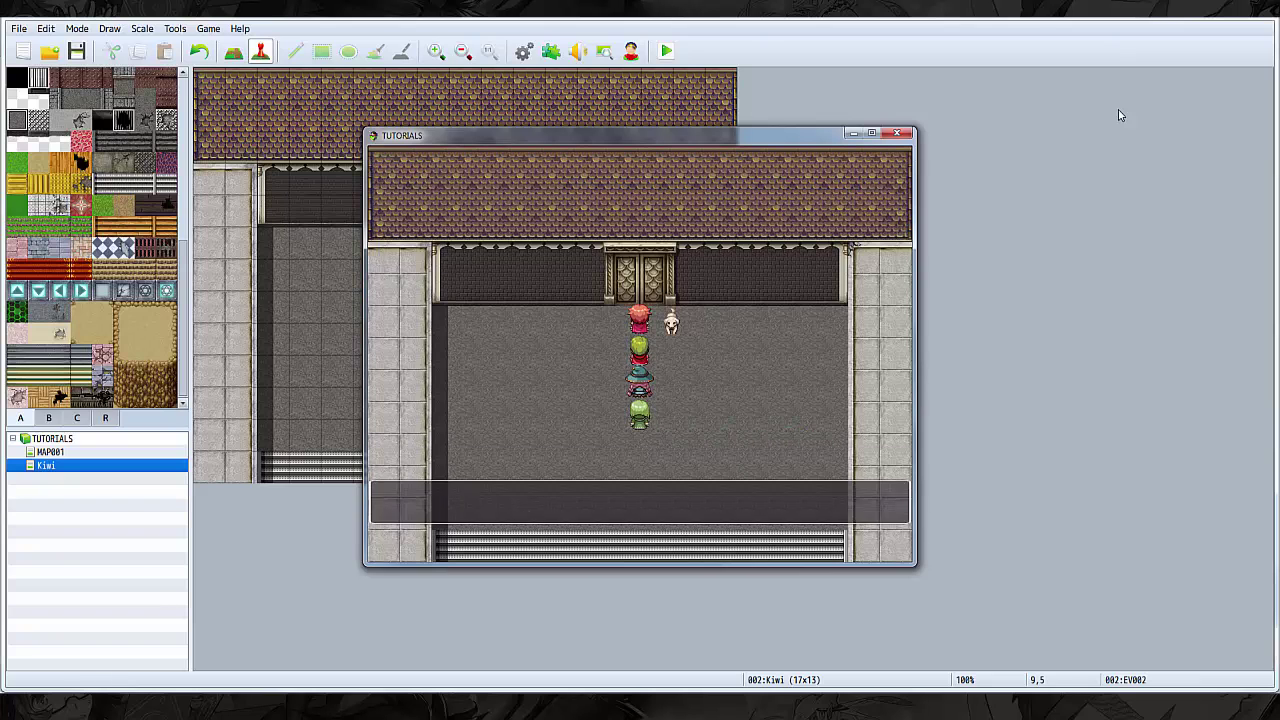
pyautogui.press('Return')
pyautogui.press('Return')
pyautogui.press('Return')
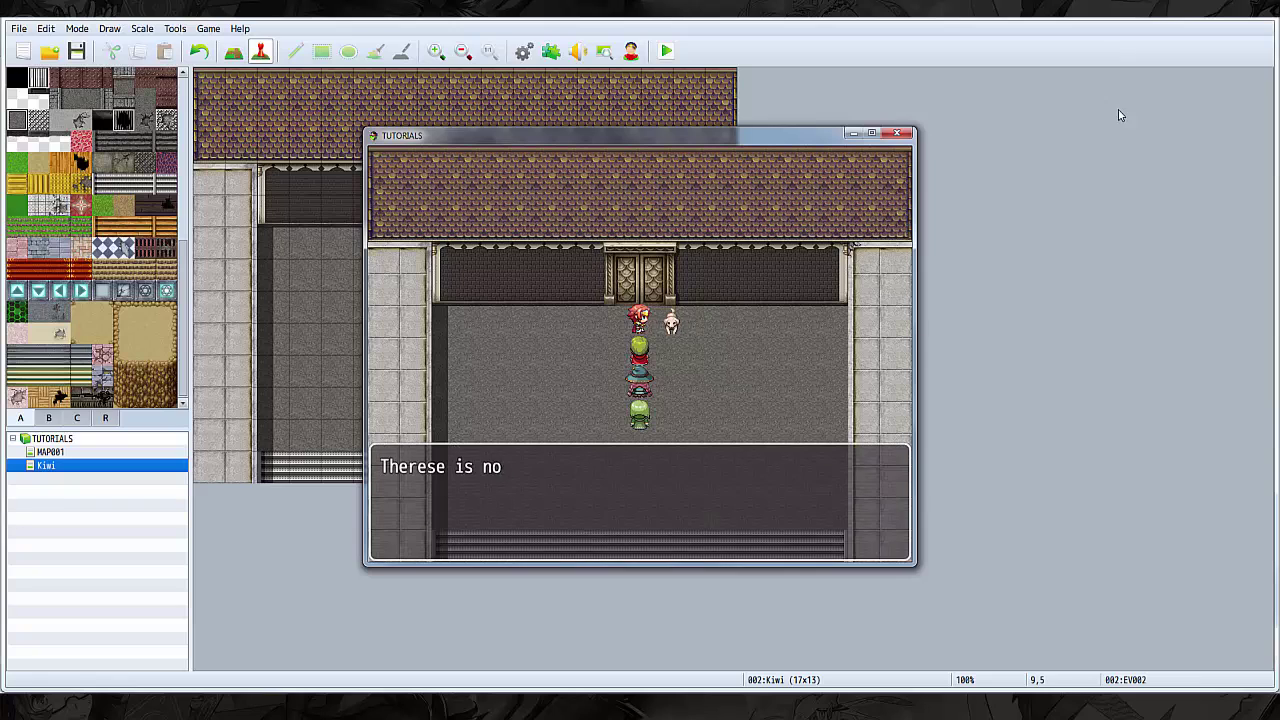
pyautogui.press('Return')
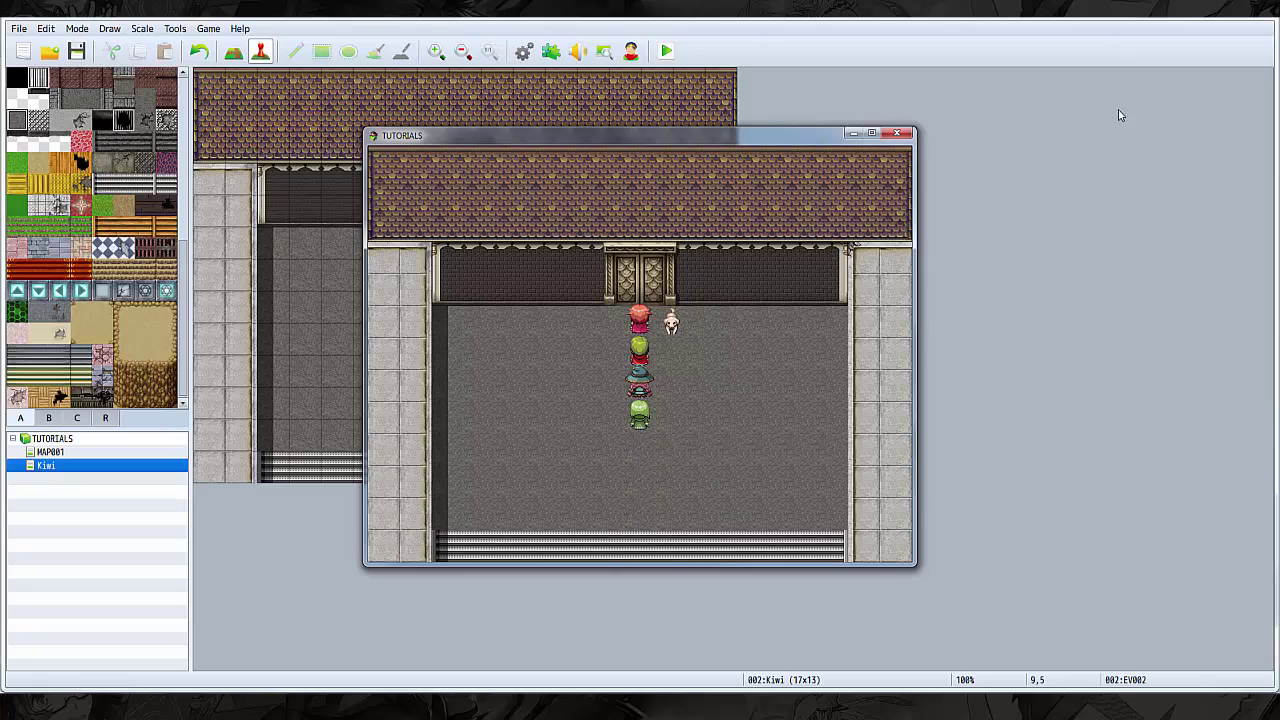
pyautogui.press('Return')
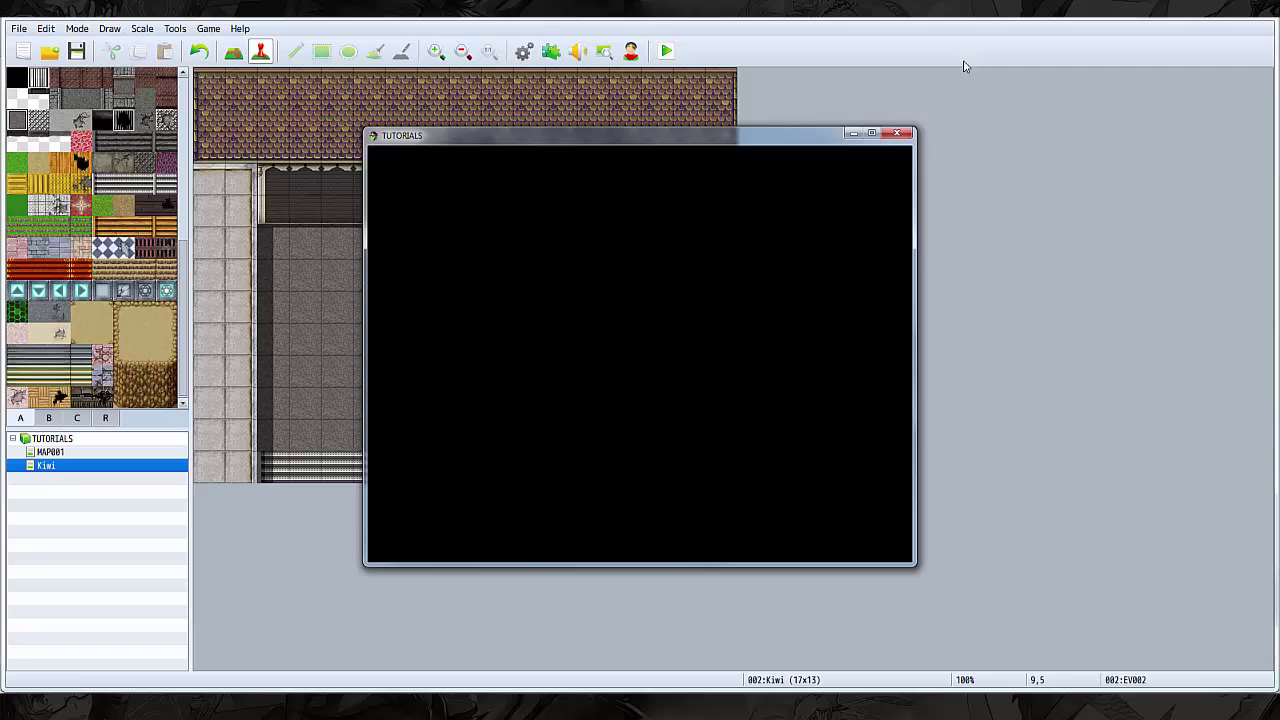
pyautogui.click(898, 134)
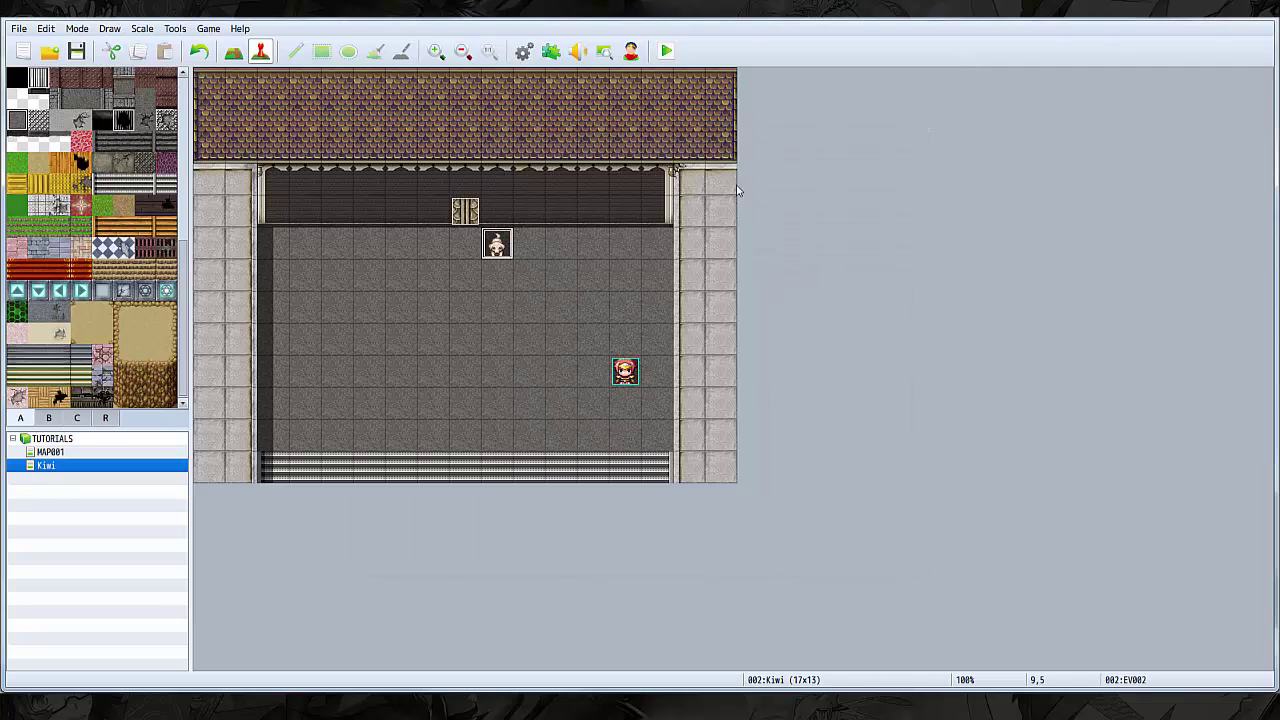